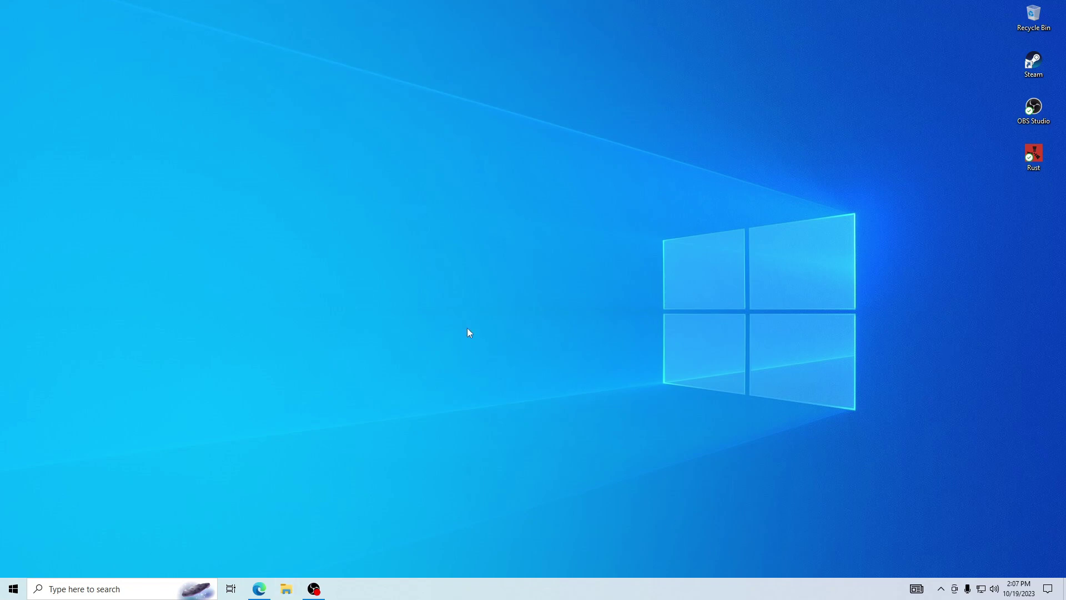
# Step: Search 'po' and go from Edit power plan to the Power Options overview, collapsing additional plans
pyautogui.click(114, 588)
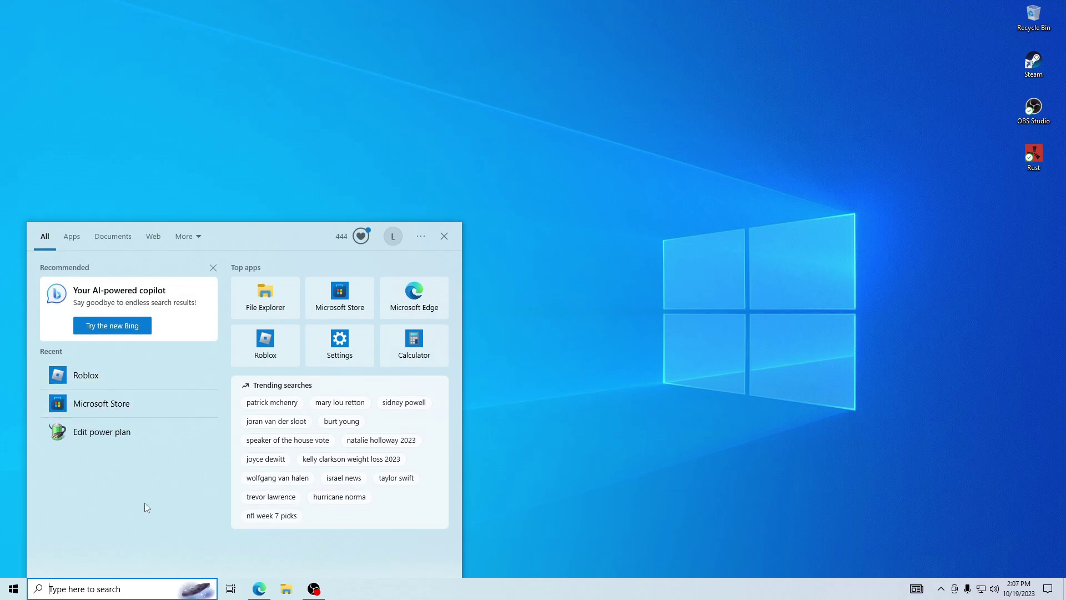
pyautogui.write('po')
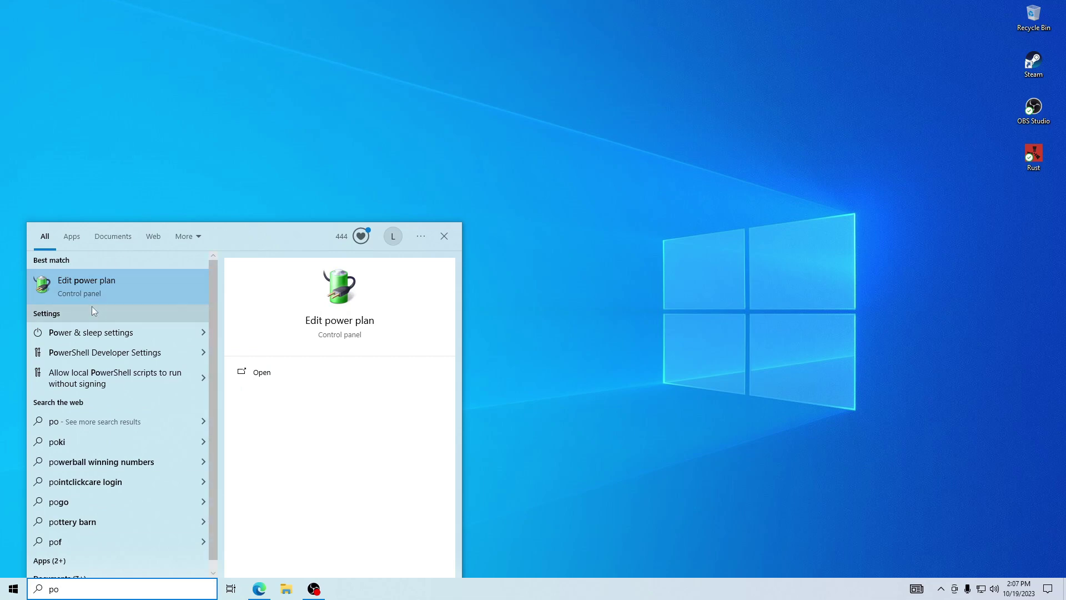
pyautogui.click(68, 282)
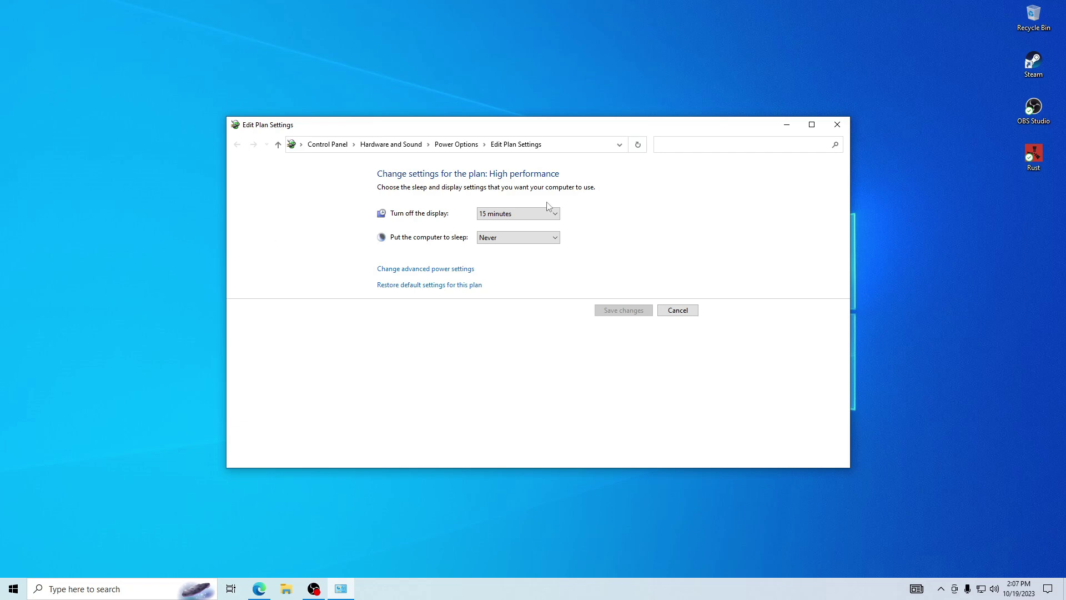
pyautogui.click(457, 144)
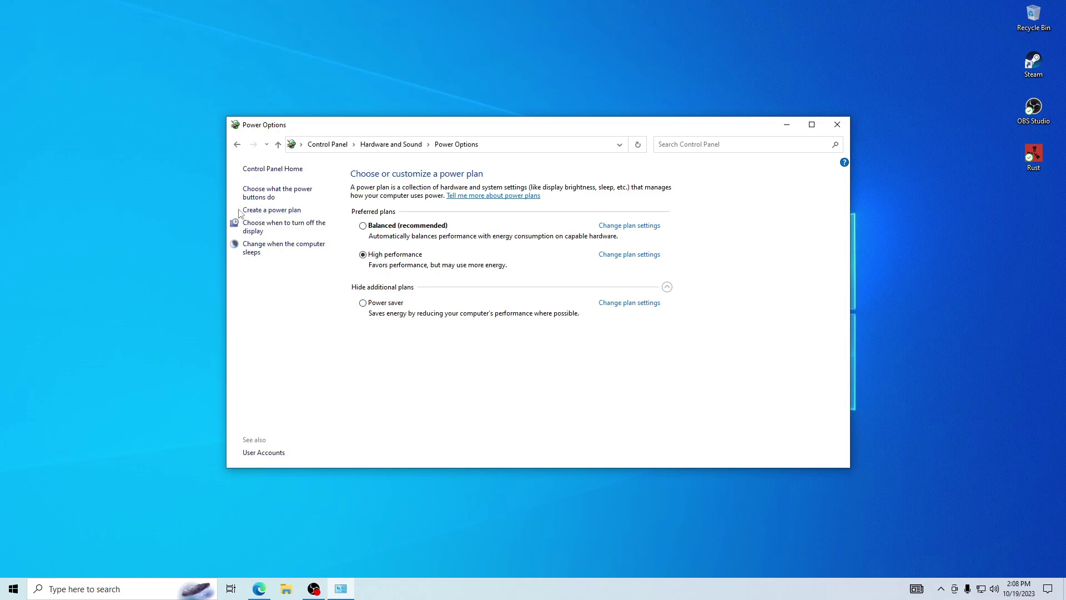
pyautogui.click(380, 293)
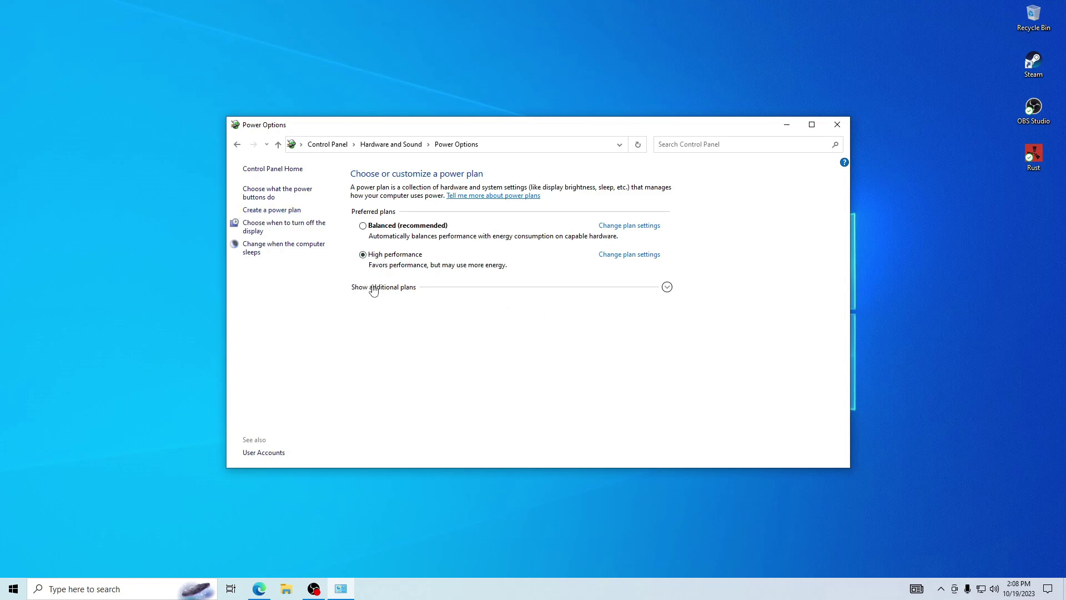
# Step: Create and activate a 'Gaming PC' power plan based on High performance, then close Power Options
pyautogui.click(260, 210)
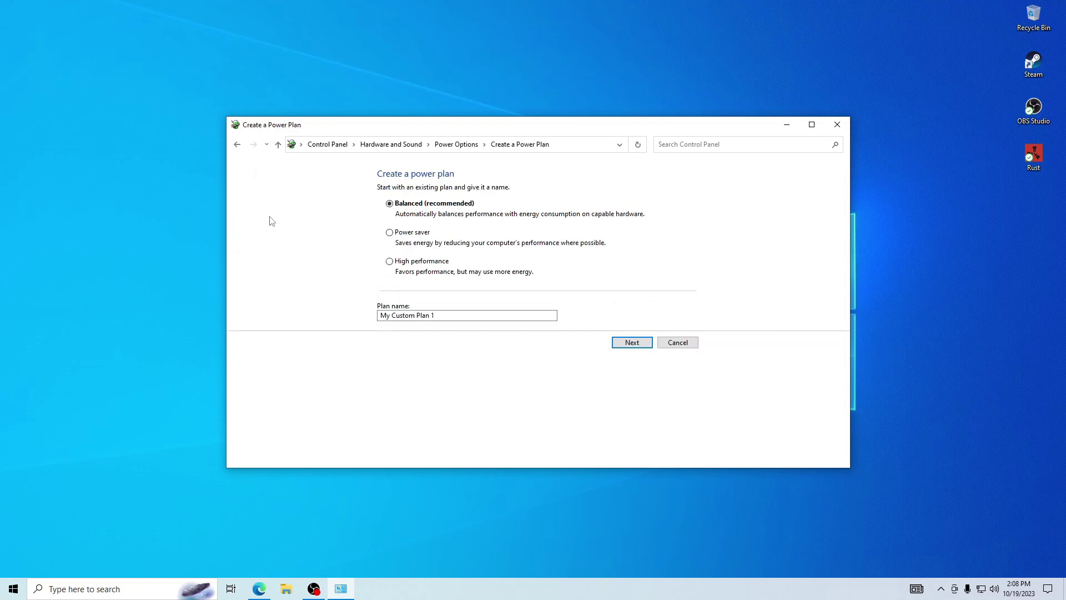
pyautogui.click(381, 315)
pyautogui.moveTo(434, 314); pyautogui.dragTo(361, 317)
pyautogui.press('BackSpace')
pyautogui.write('Gaming PC')
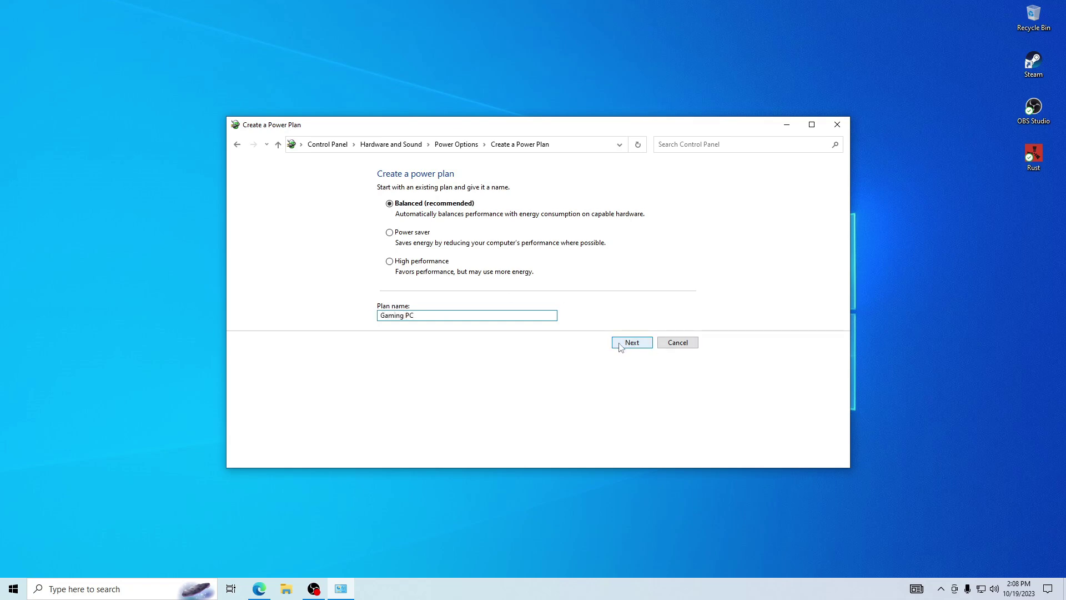
pyautogui.click(389, 262)
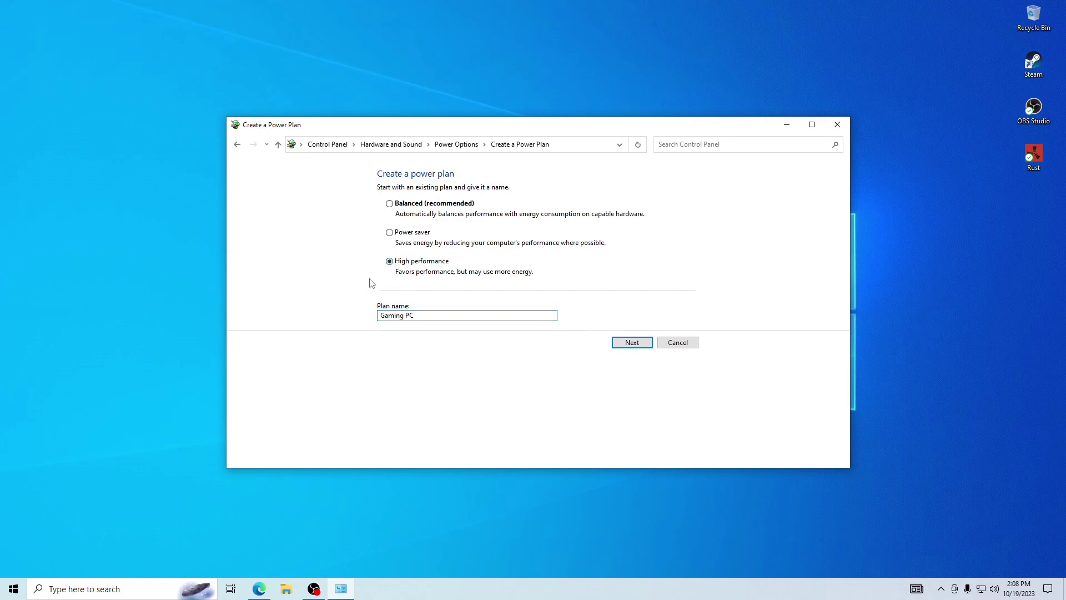
pyautogui.click(632, 342)
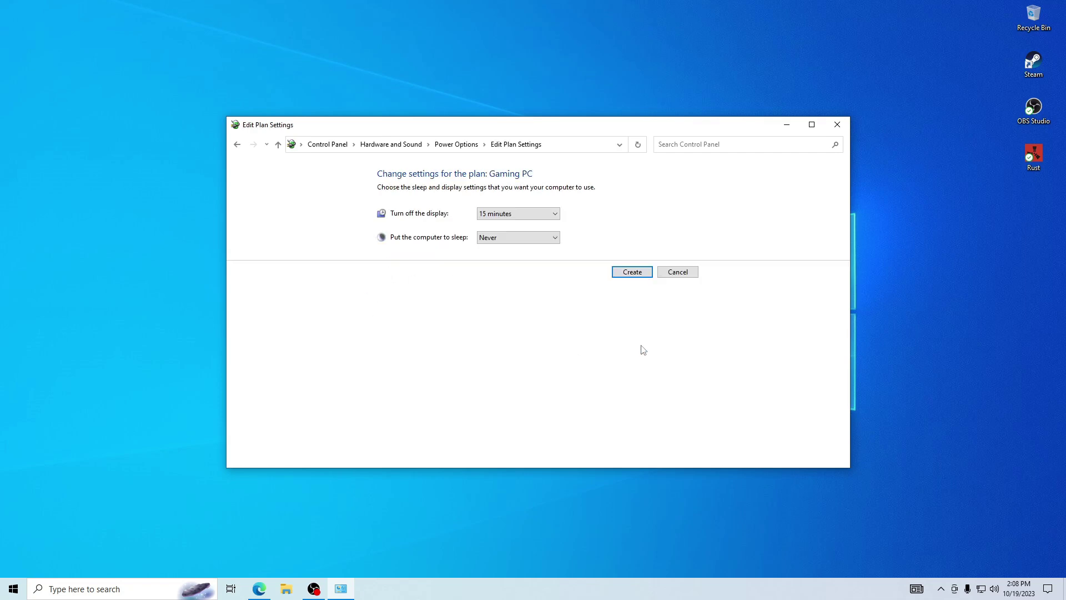
pyautogui.click(633, 273)
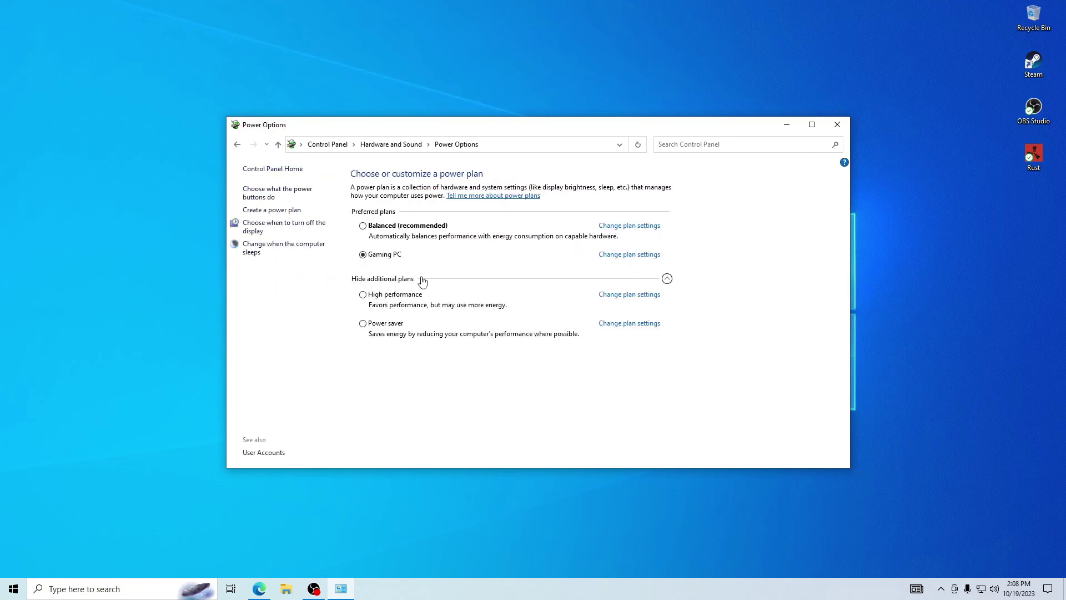
pyautogui.click(392, 279)
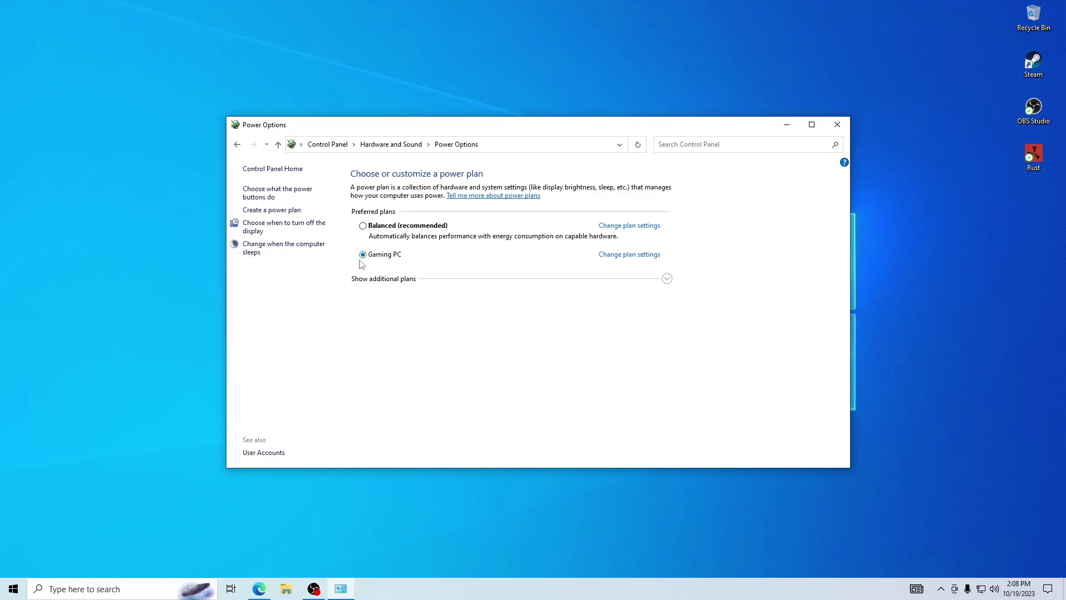
pyautogui.click(837, 124)
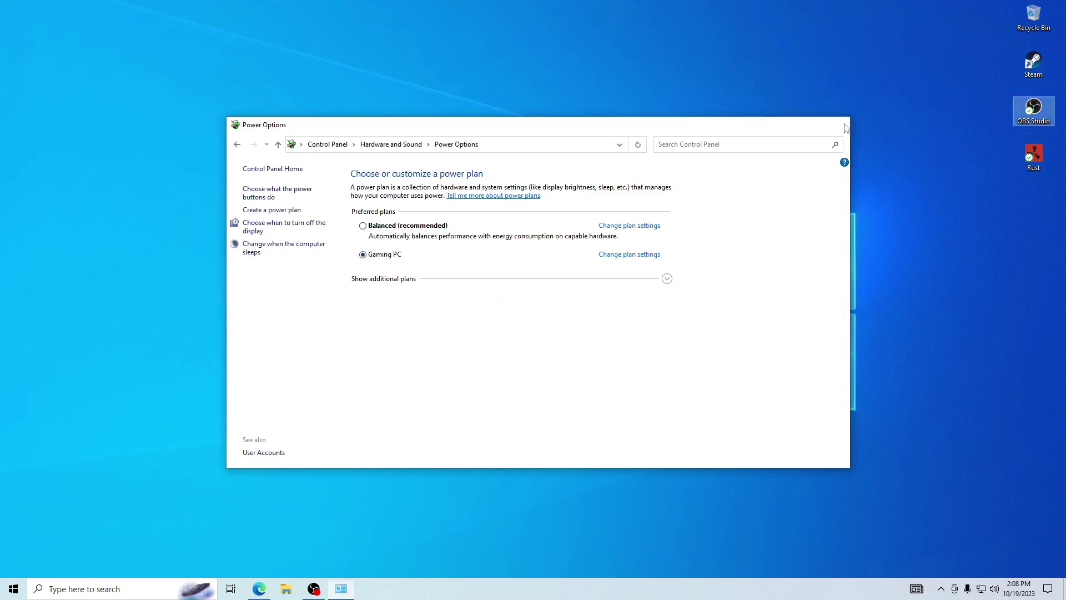
# Step: Open Settings, find Game Mode by searching 'game', and toggle it off and back on
pyautogui.click(139, 588)
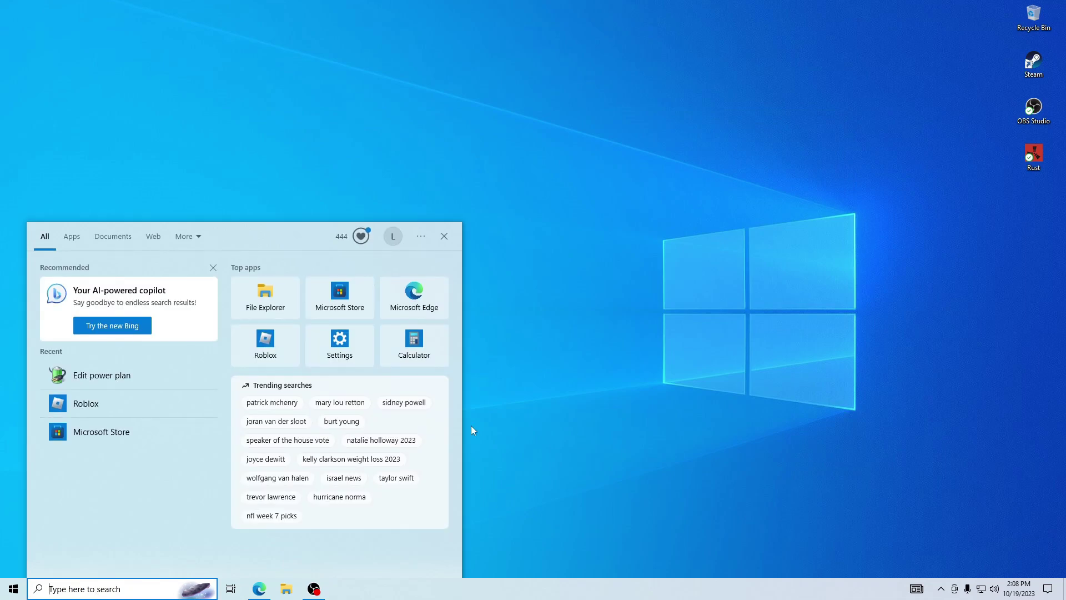
pyautogui.write('se')
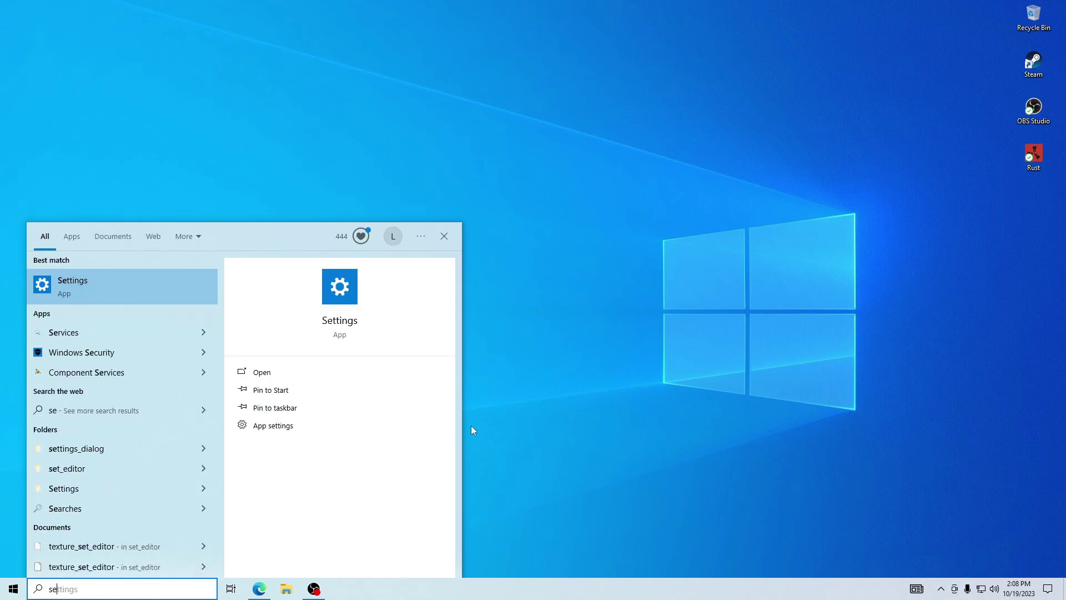
pyautogui.press('Return')
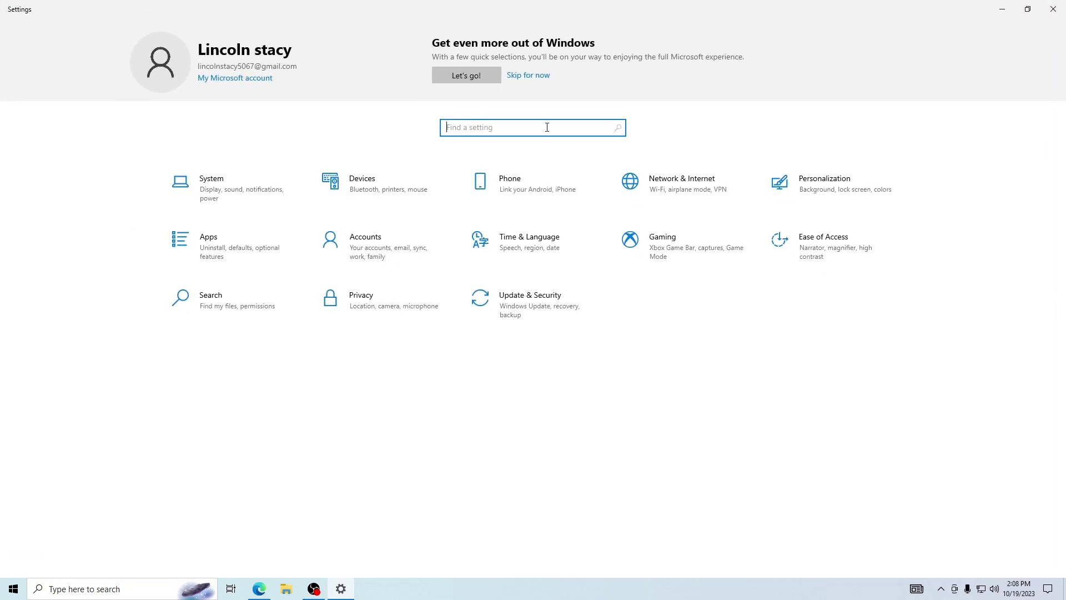
pyautogui.write('game')
pyautogui.click(533, 150)
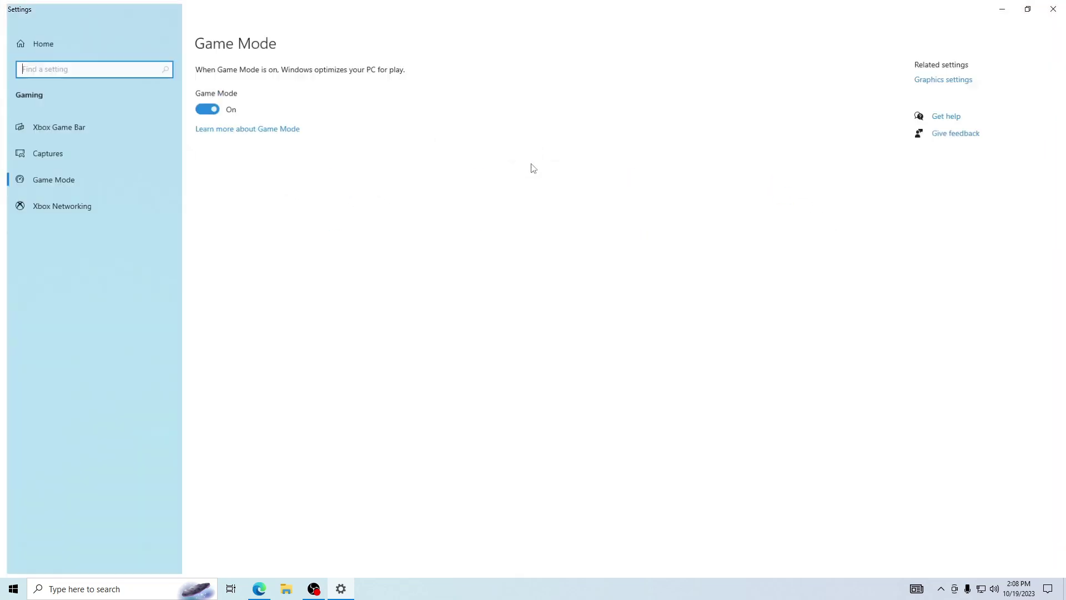
pyautogui.click(209, 109)
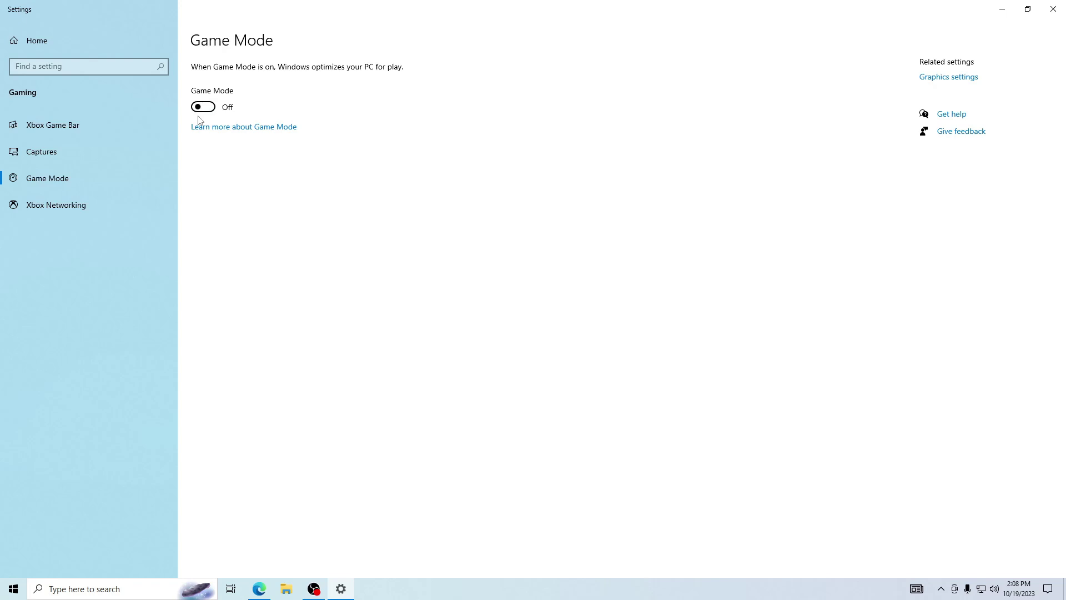
pyautogui.click(195, 107)
# Step: Turn off Xbox Game Bar, check Xbox Networking status, and close Settings
pyautogui.click(73, 126)
pyautogui.click(211, 128)
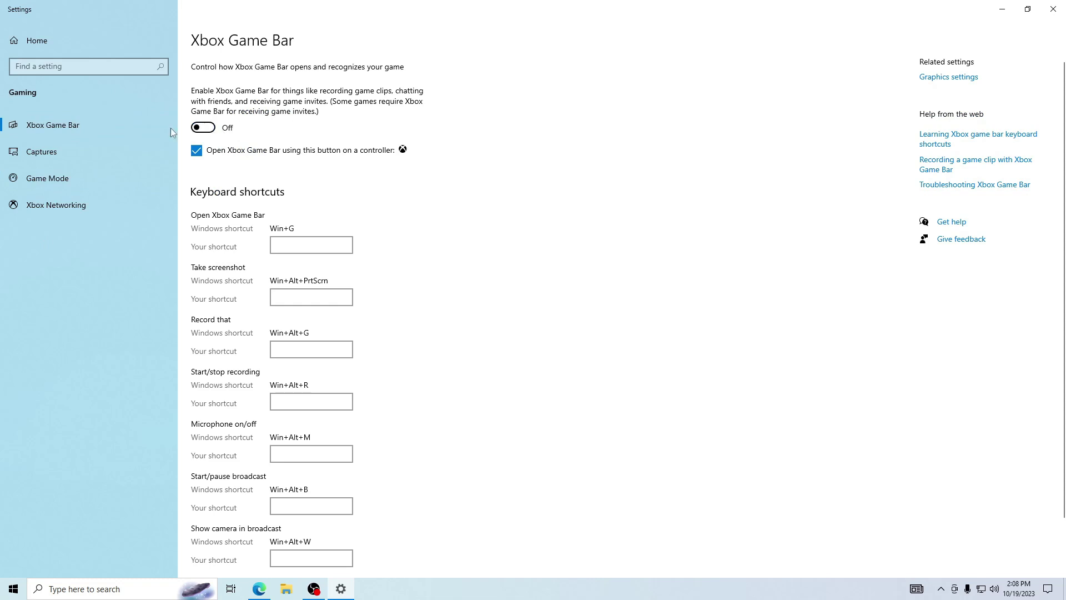
pyautogui.click(62, 180)
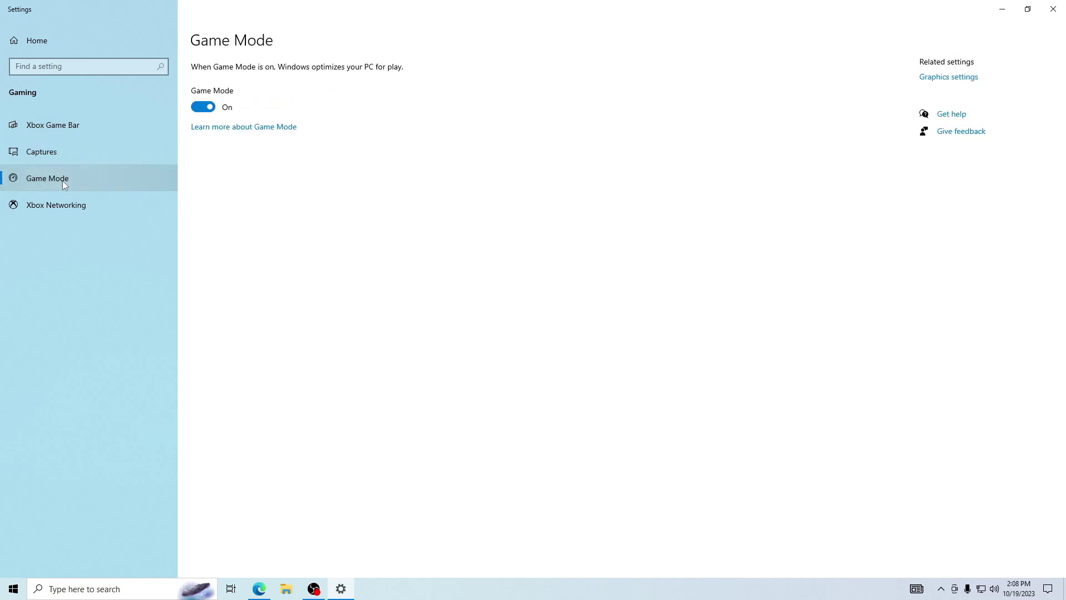
pyautogui.click(68, 205)
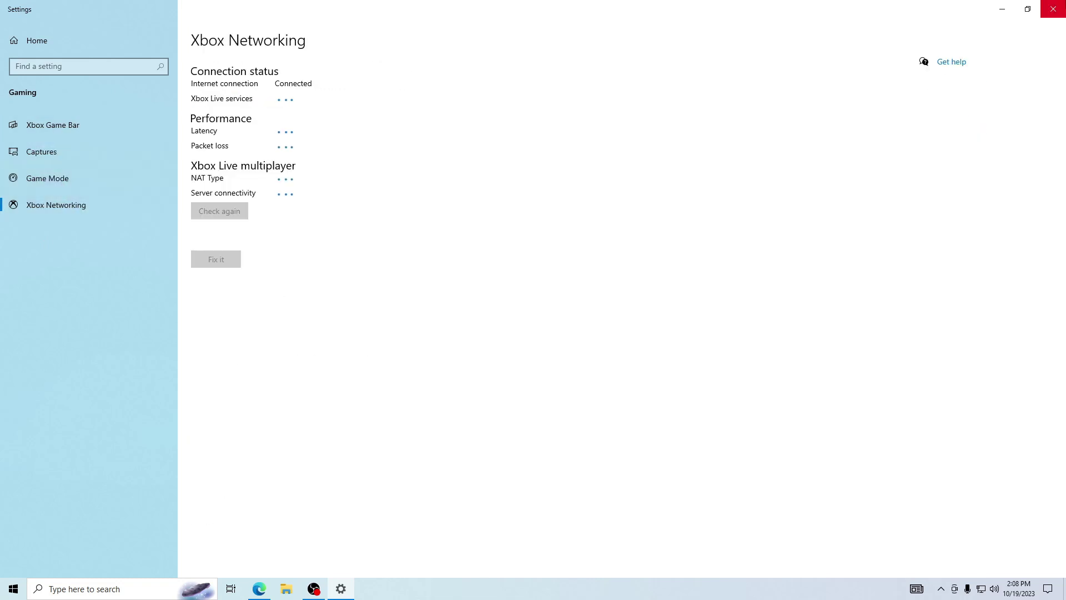
pyautogui.click(1053, 9)
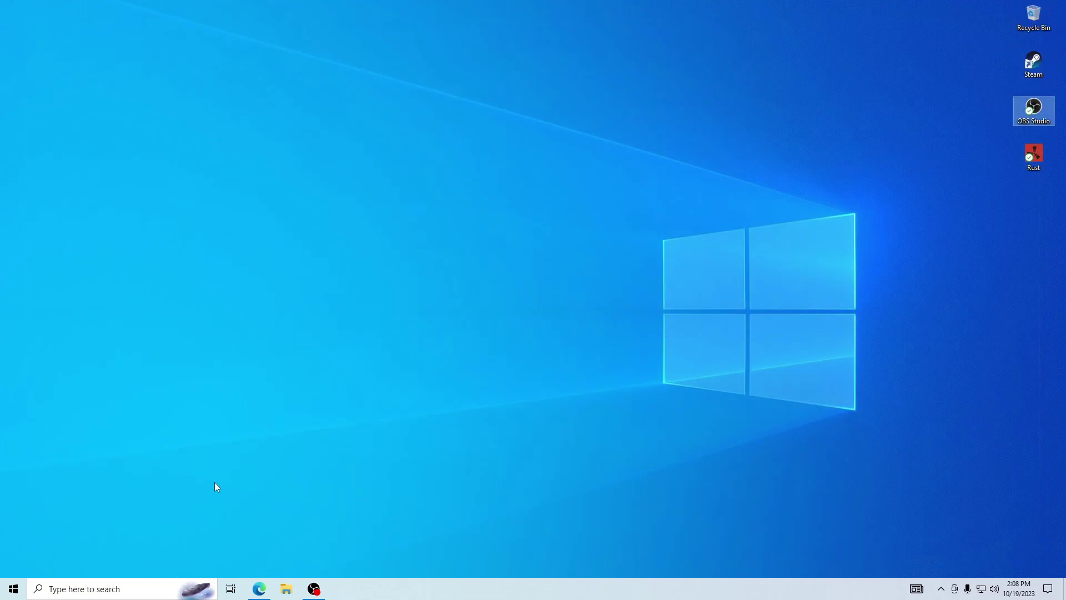
# Step: Launch NVIDIA Control Panel via 'nv' search, accept the license, and maximize the window
pyautogui.click(90, 589)
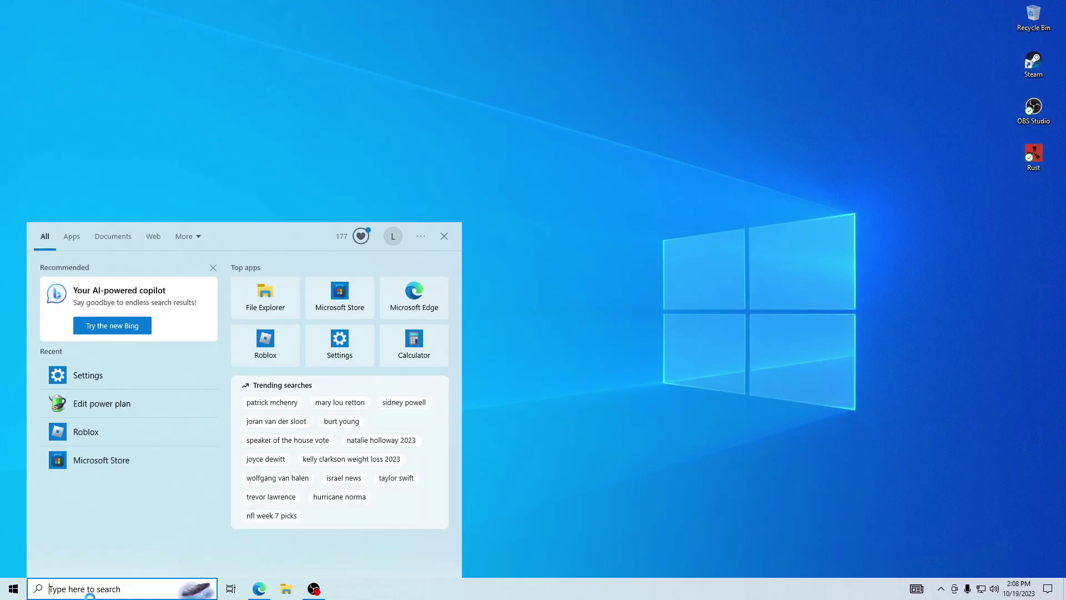
pyautogui.write('nv')
pyautogui.press('Return')
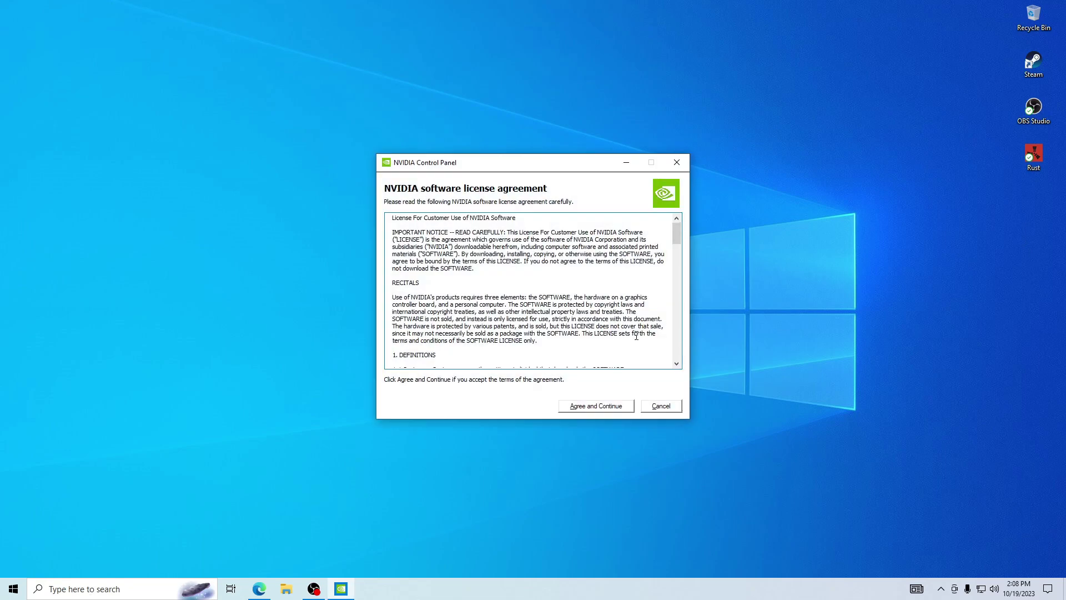
pyautogui.click(616, 407)
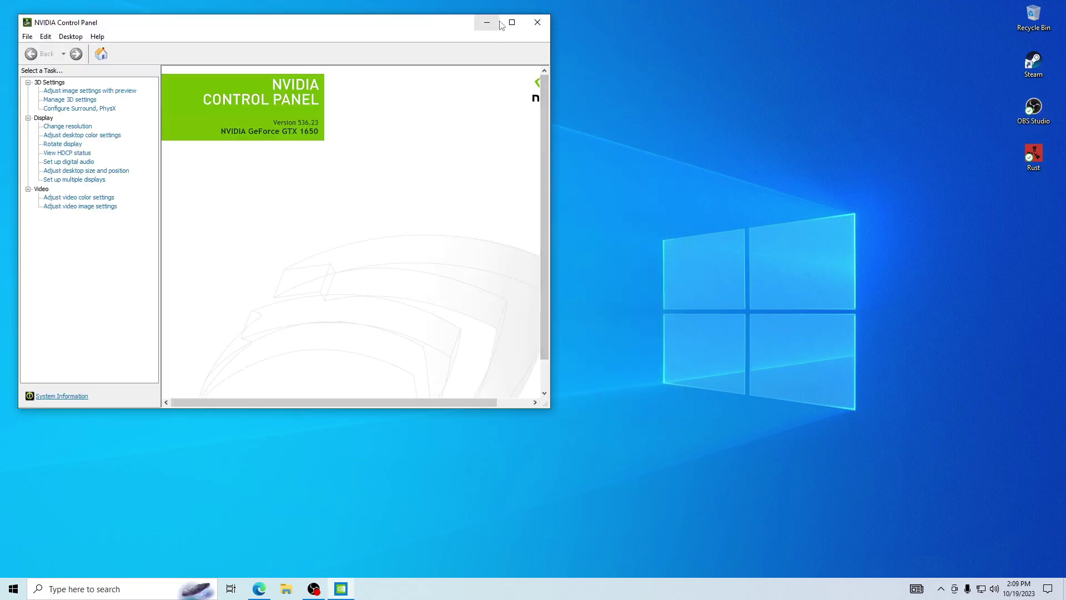
pyautogui.click(501, 24)
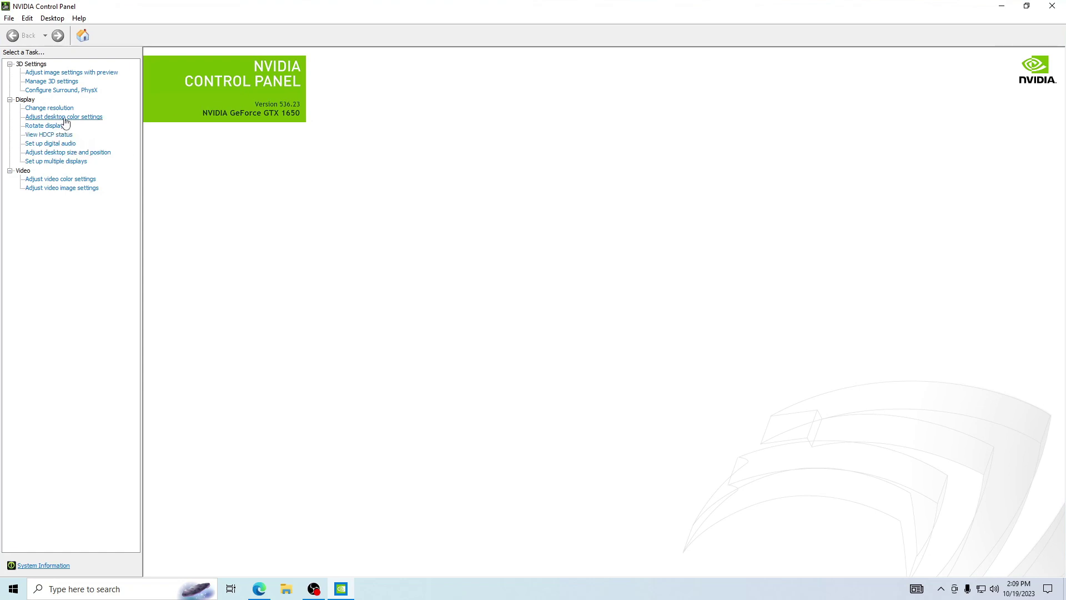
# Step: Raise digital vibrance to 90%, preview it on the reference images, and apply the colour changes
pyautogui.click(58, 117)
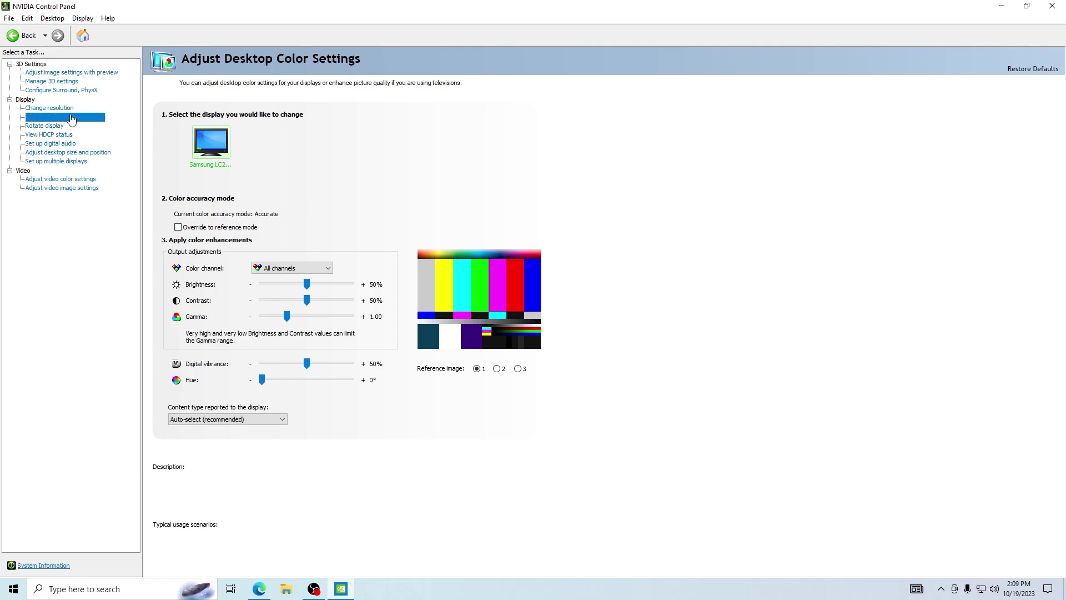
pyautogui.moveTo(308, 362); pyautogui.dragTo(342, 366)
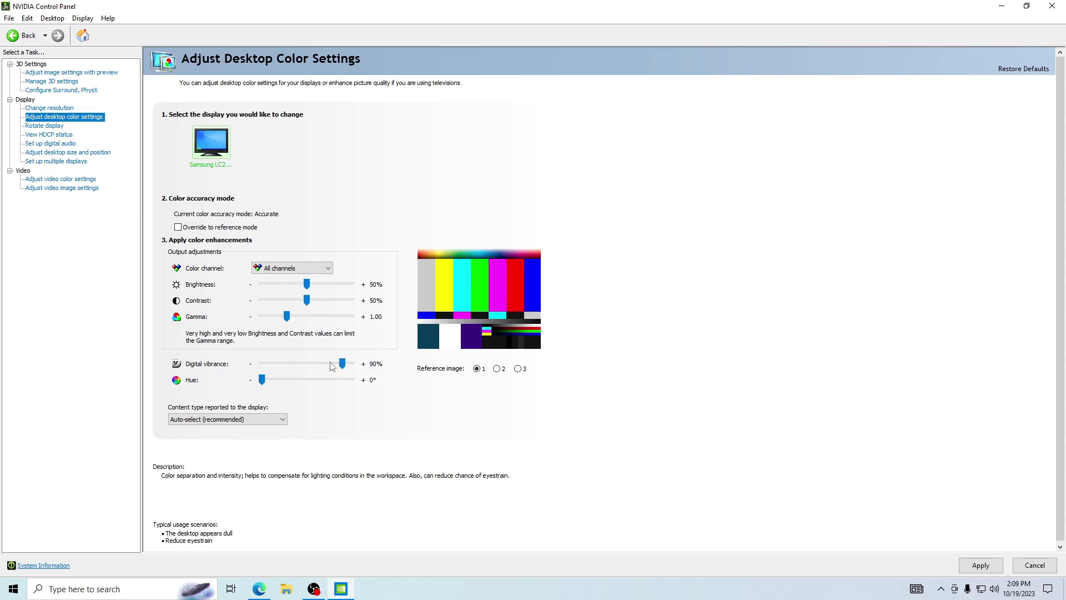
pyautogui.click(497, 369)
pyautogui.click(517, 369)
pyautogui.click(481, 369)
pyautogui.click(518, 369)
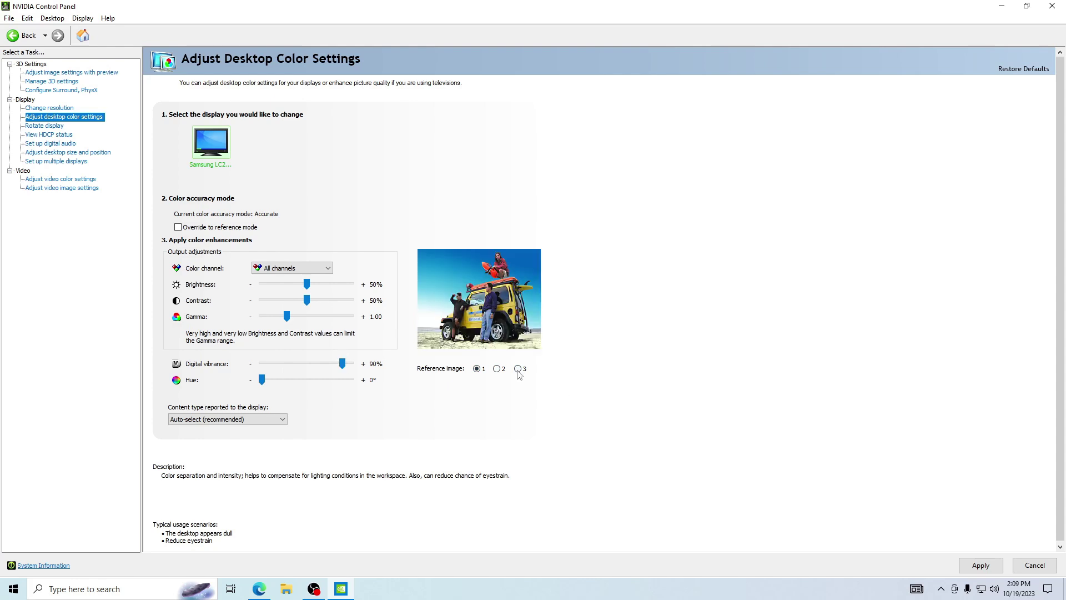
pyautogui.click(474, 371)
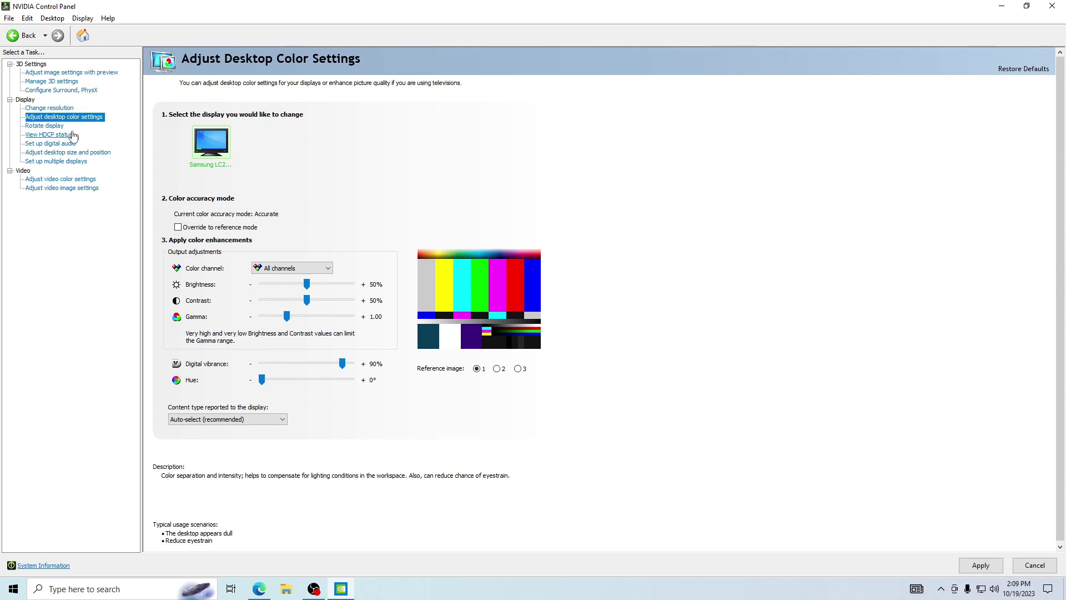
pyautogui.click(980, 565)
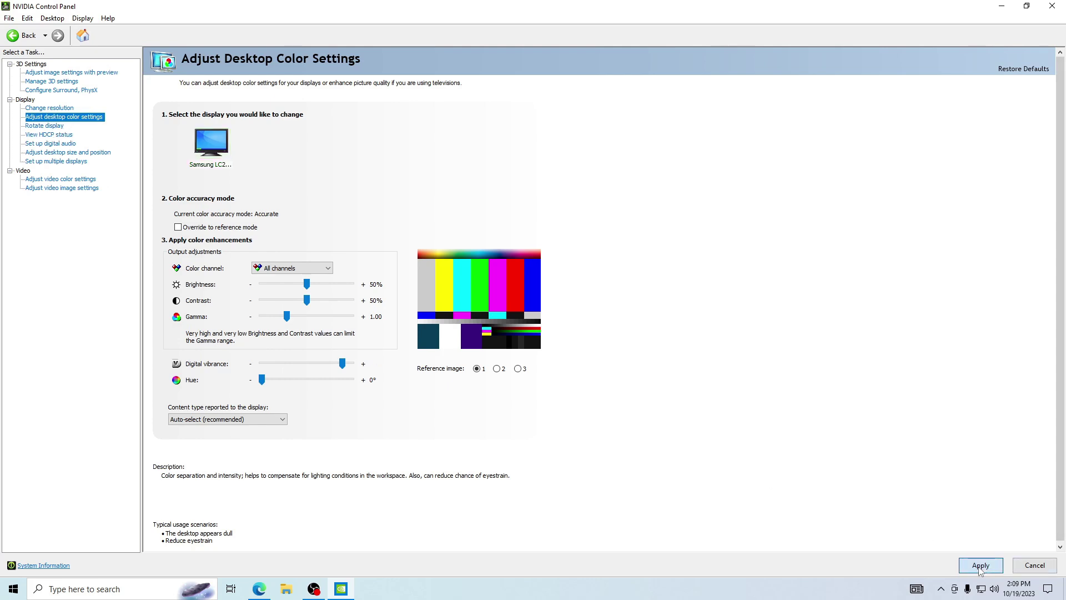
pyautogui.click(45, 108)
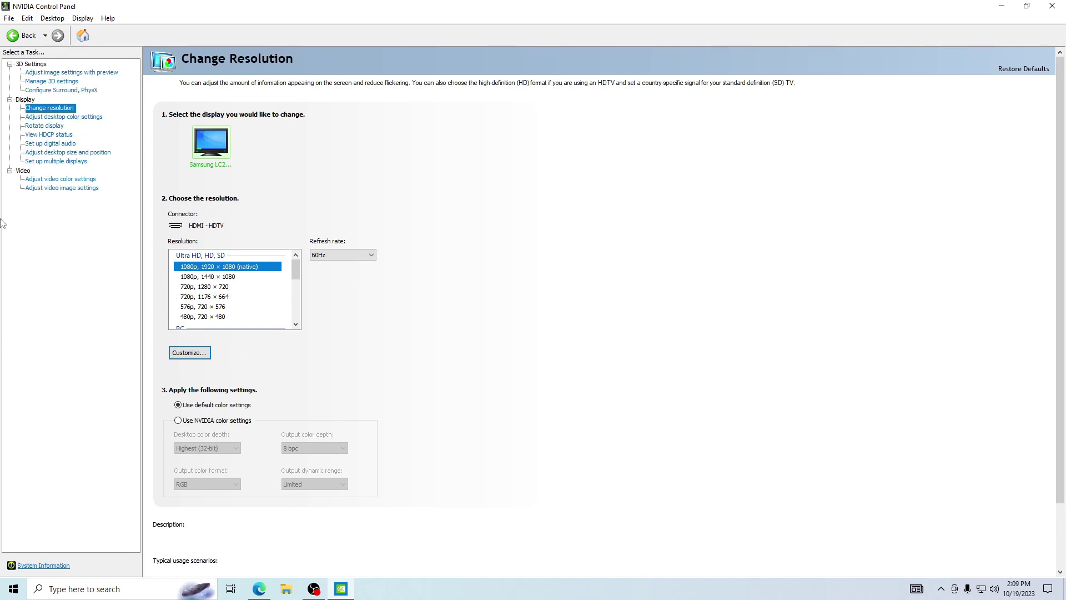
# Step: Through Customize, create and add a custom 1440 × 1440 resolution at 60 Hz
pyautogui.click(187, 354)
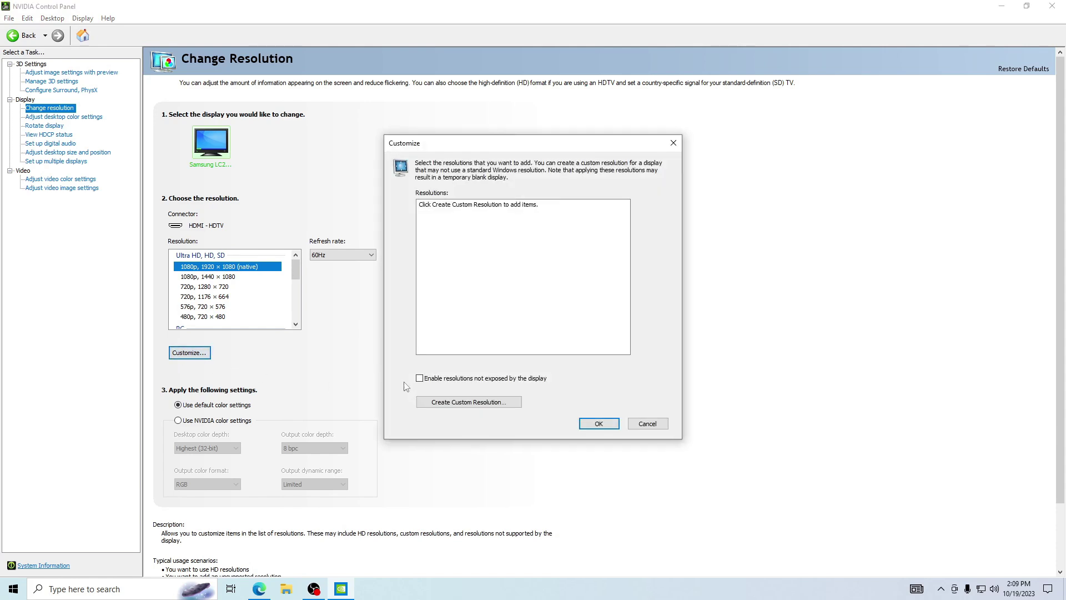
pyautogui.click(444, 401)
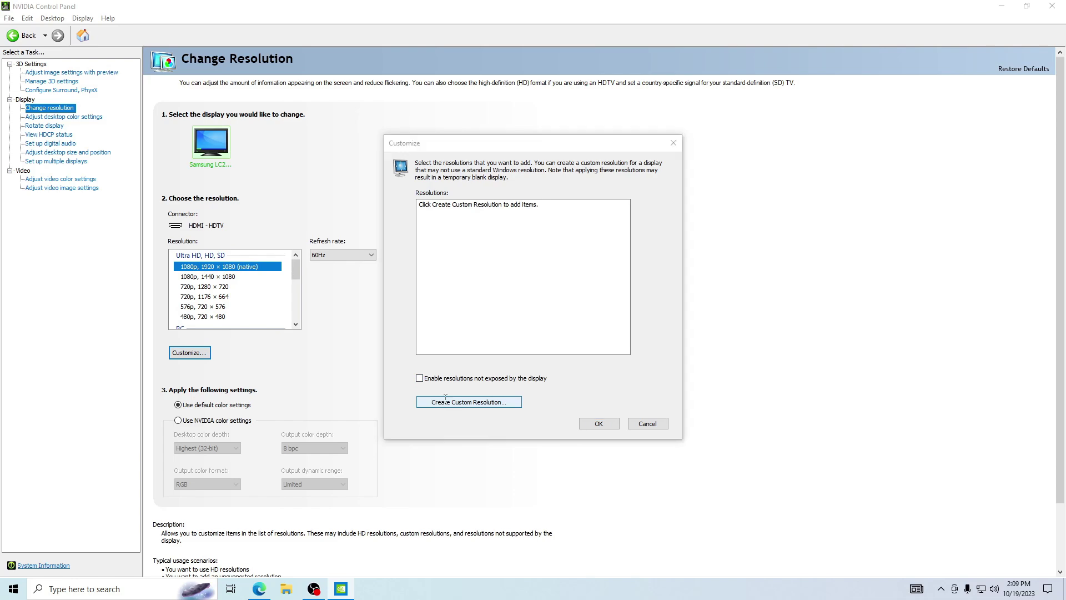
pyautogui.click(571, 438)
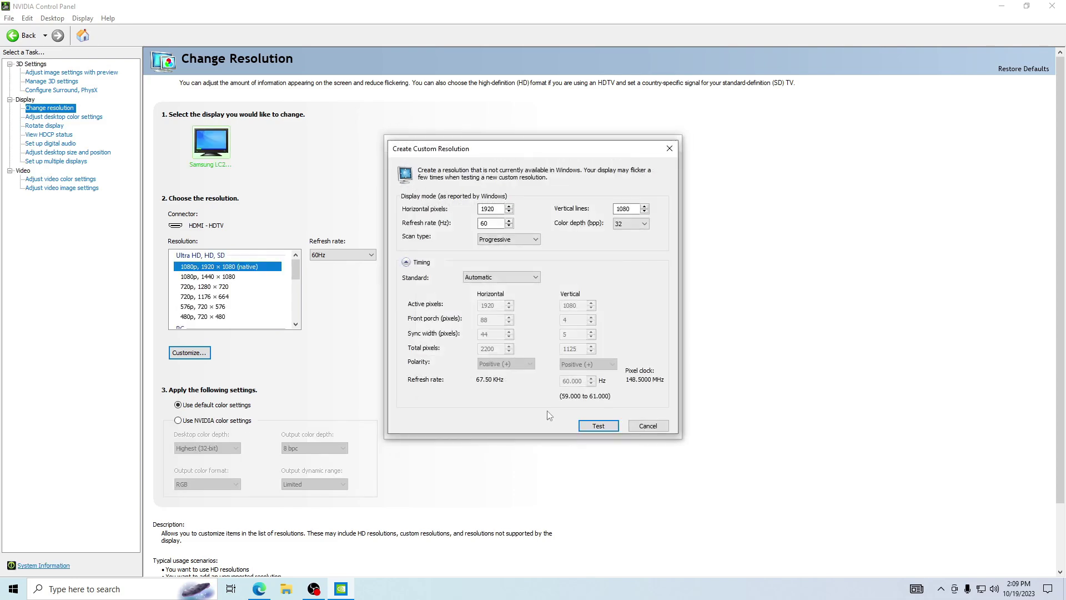
pyautogui.doubleClick(489, 209)
pyautogui.write('1')
pyautogui.doubleClick(624, 208)
pyautogui.press('BackSpace')
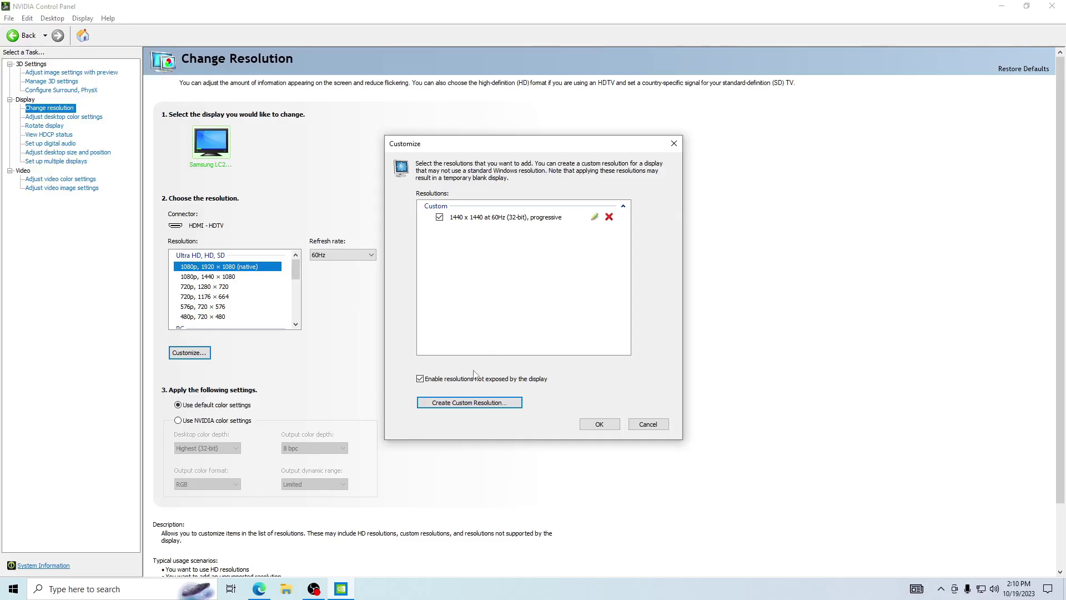
pyautogui.click(597, 423)
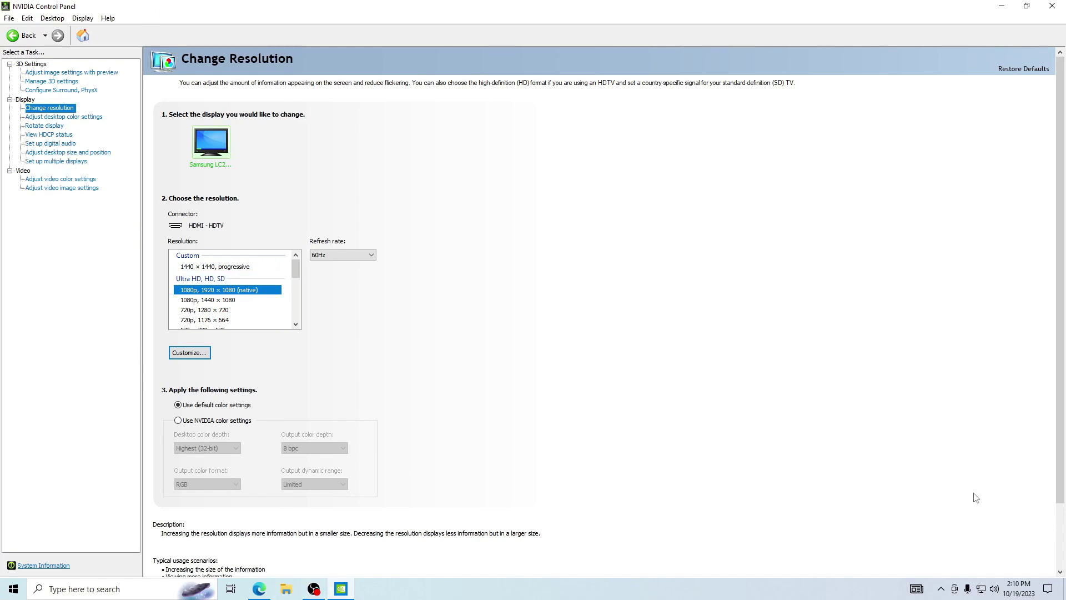
# Step: Set desktop size and position scaling to Full-screen and keep the new configuration
pyautogui.click(57, 118)
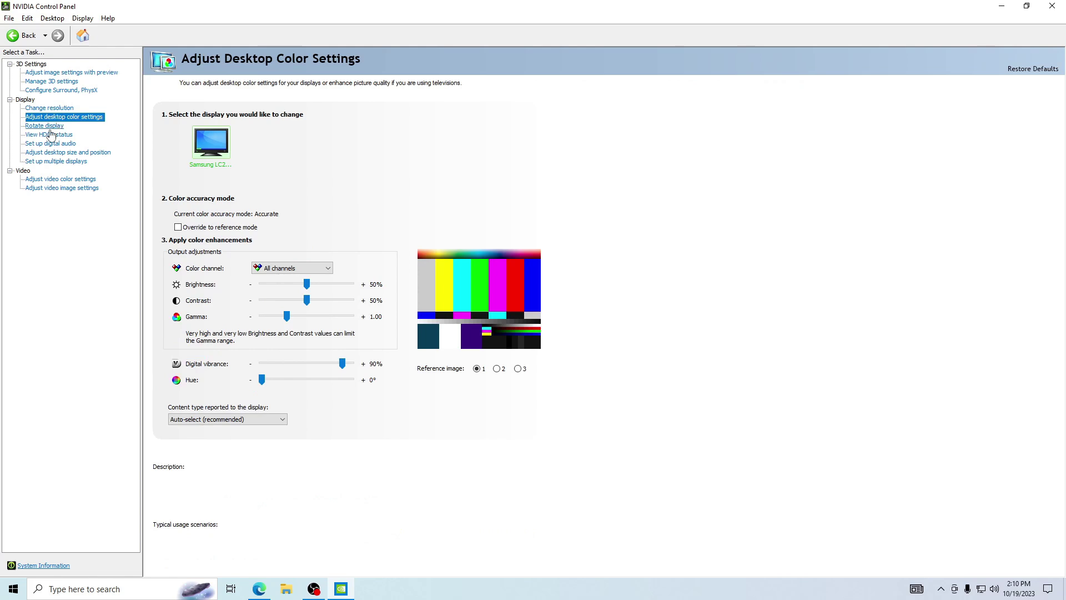
pyautogui.click(49, 126)
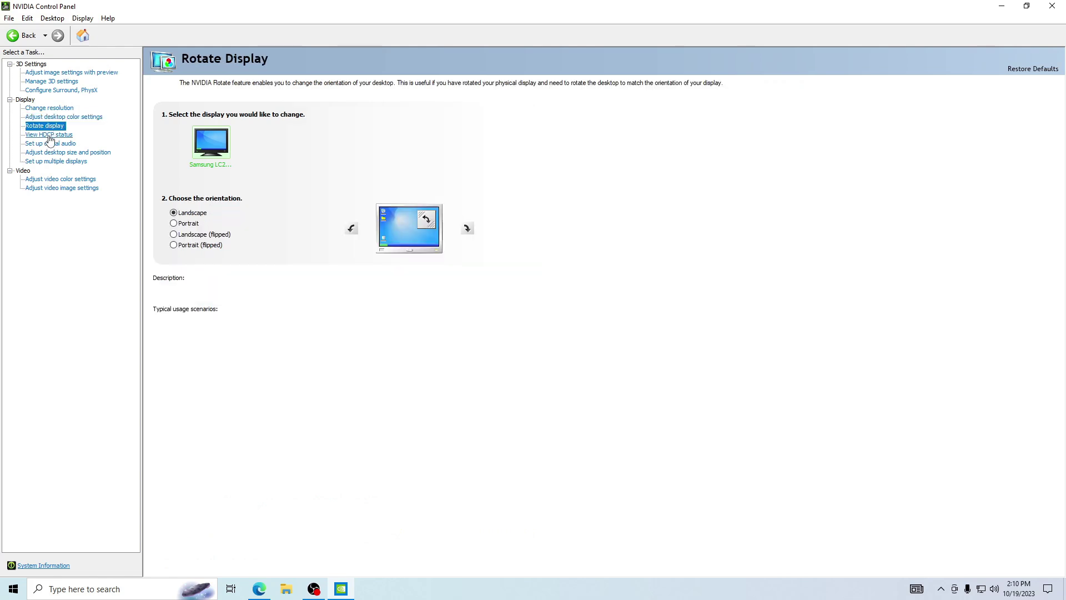
pyautogui.click(49, 135)
pyautogui.click(49, 144)
pyautogui.click(50, 153)
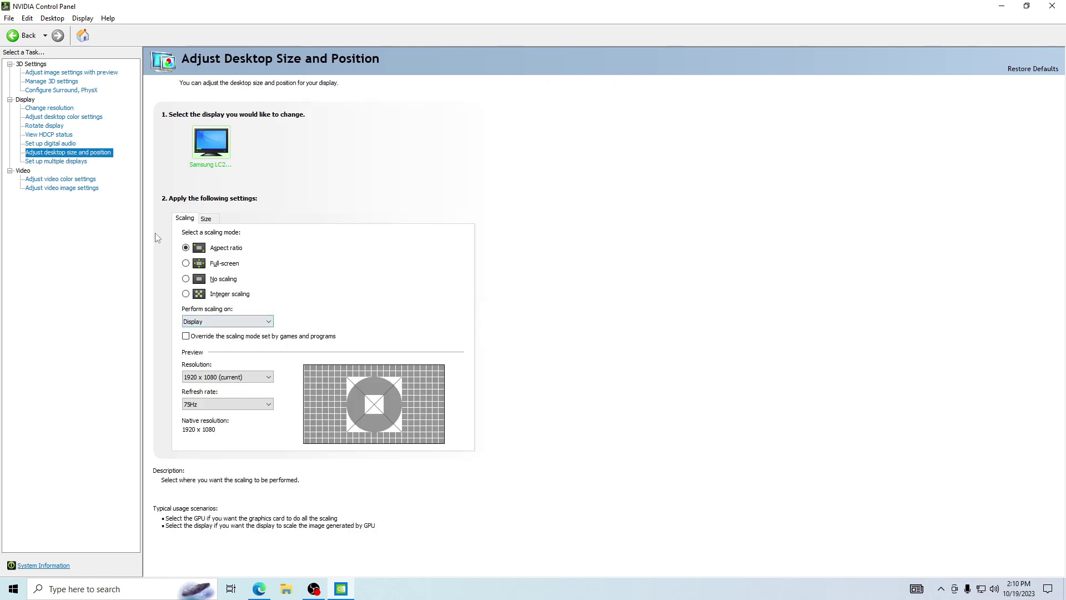
pyautogui.click(186, 263)
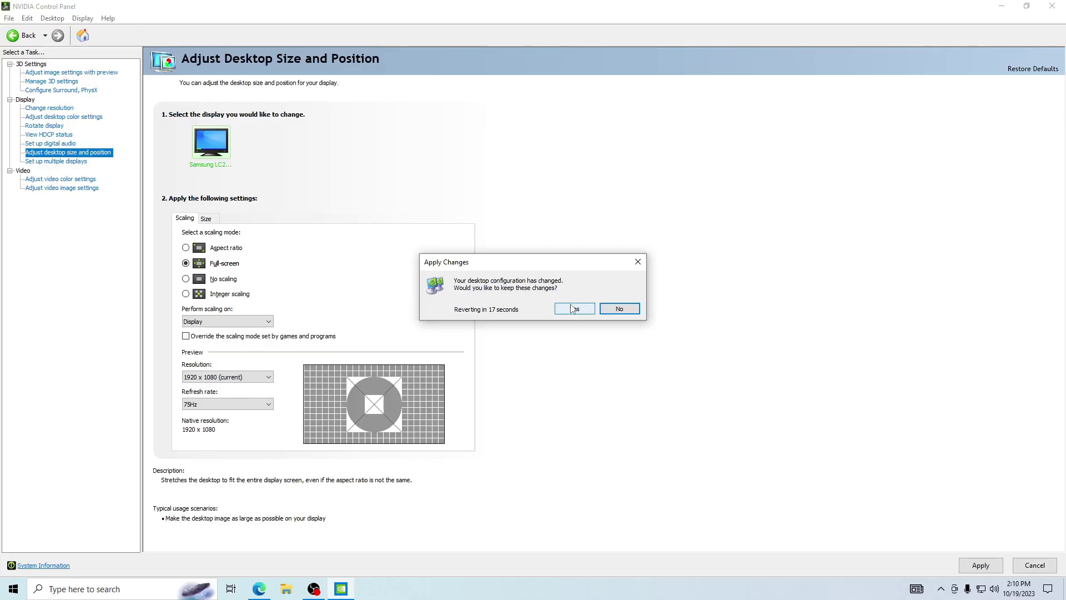
pyautogui.click(558, 307)
# Step: Select the custom 1440 × 1440 resolution, then bring OBS back up
pyautogui.click(49, 108)
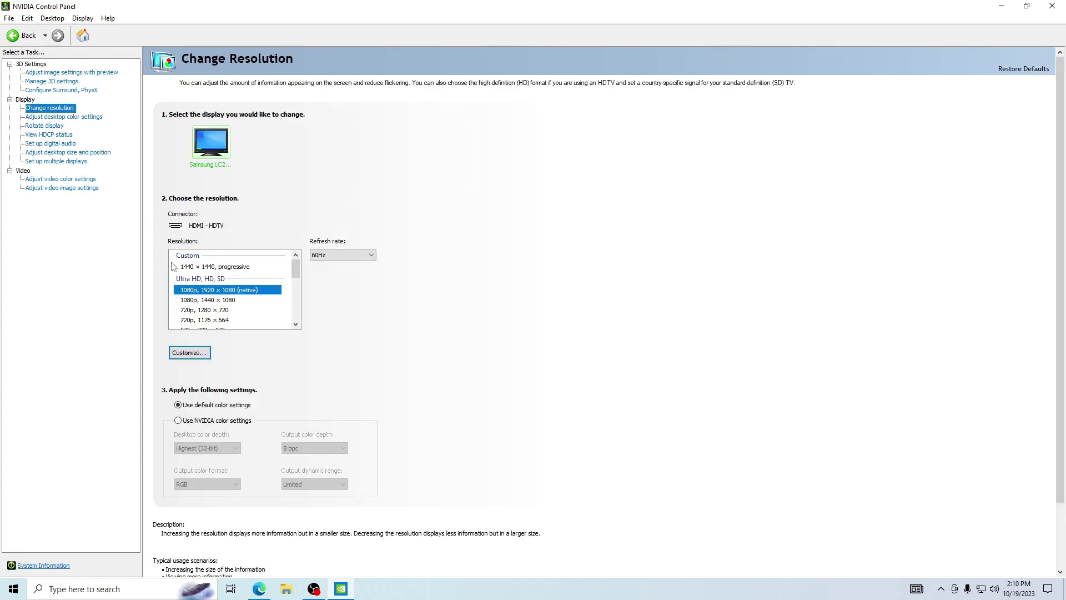
pyautogui.click(186, 267)
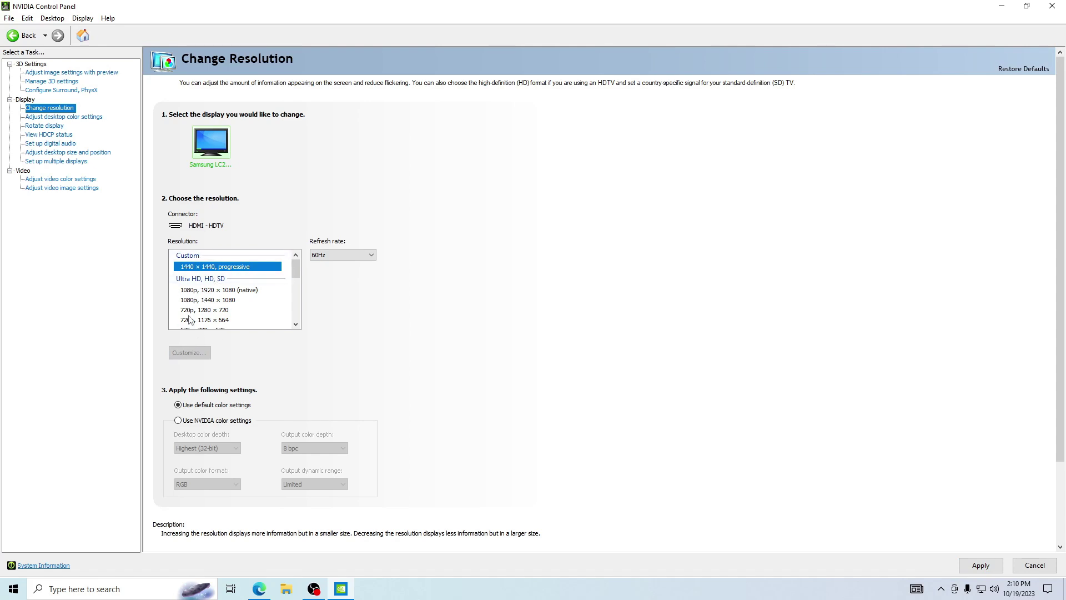
pyautogui.click(313, 588)
# Step: Close NVIDIA Control Panel, review OBS video settings without changes, and minimize OBS
pyautogui.click(1050, 5)
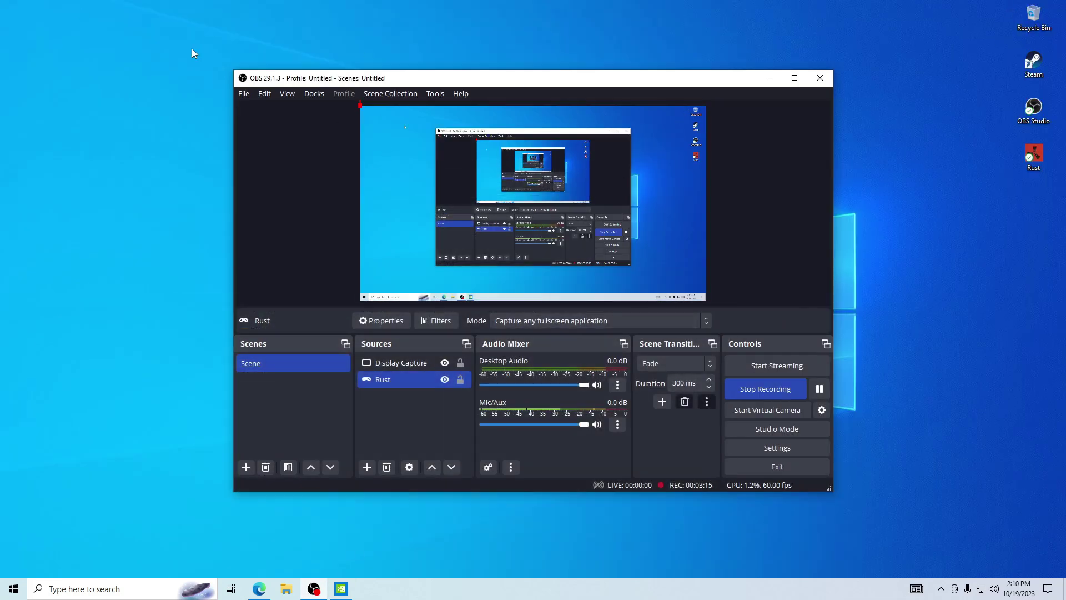
pyautogui.click(748, 448)
pyautogui.click(280, 180)
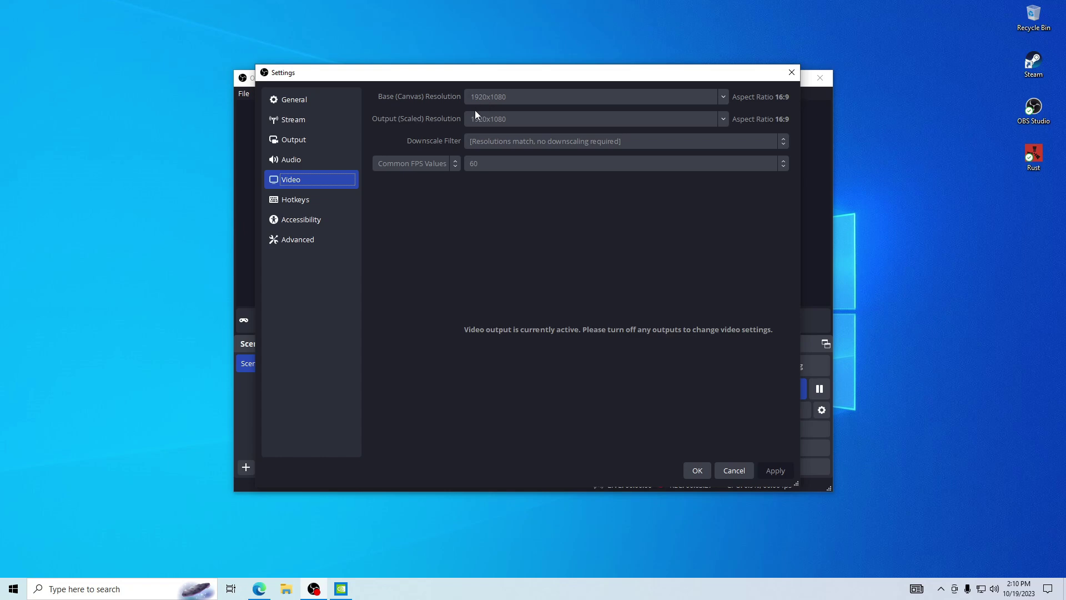
pyautogui.click(695, 470)
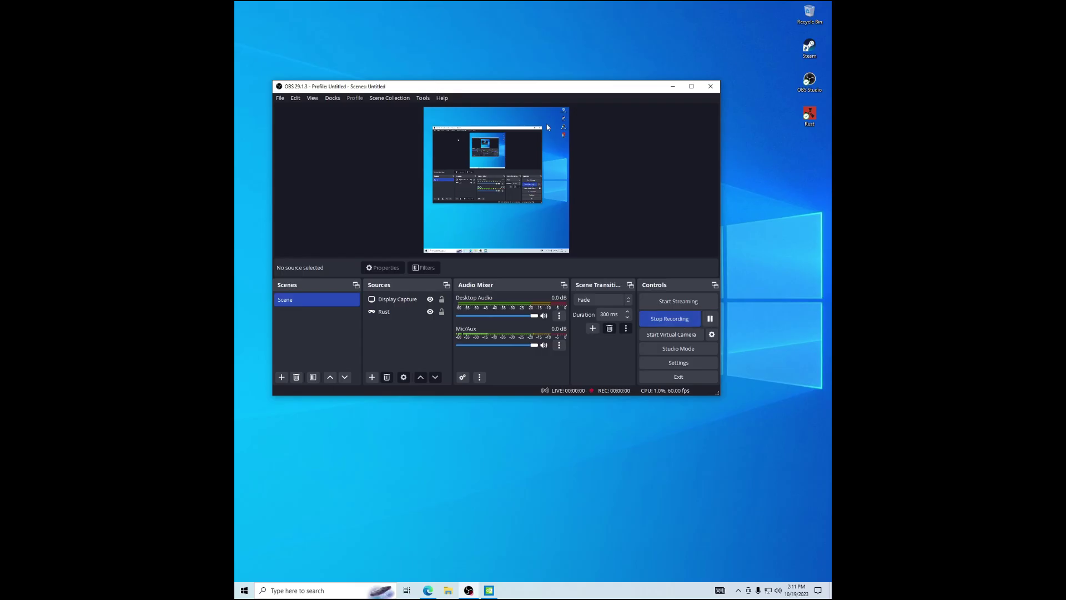
pyautogui.click(673, 87)
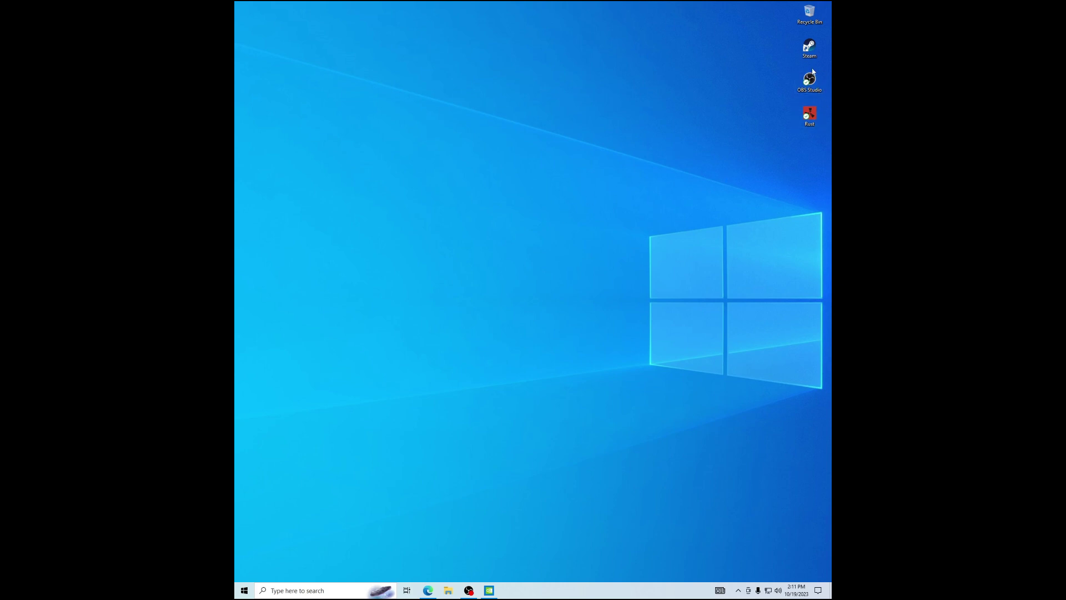
# Step: Restore NVIDIA Control Panel and navigate through the task tree to Manage 3D Settings
pyautogui.click(488, 589)
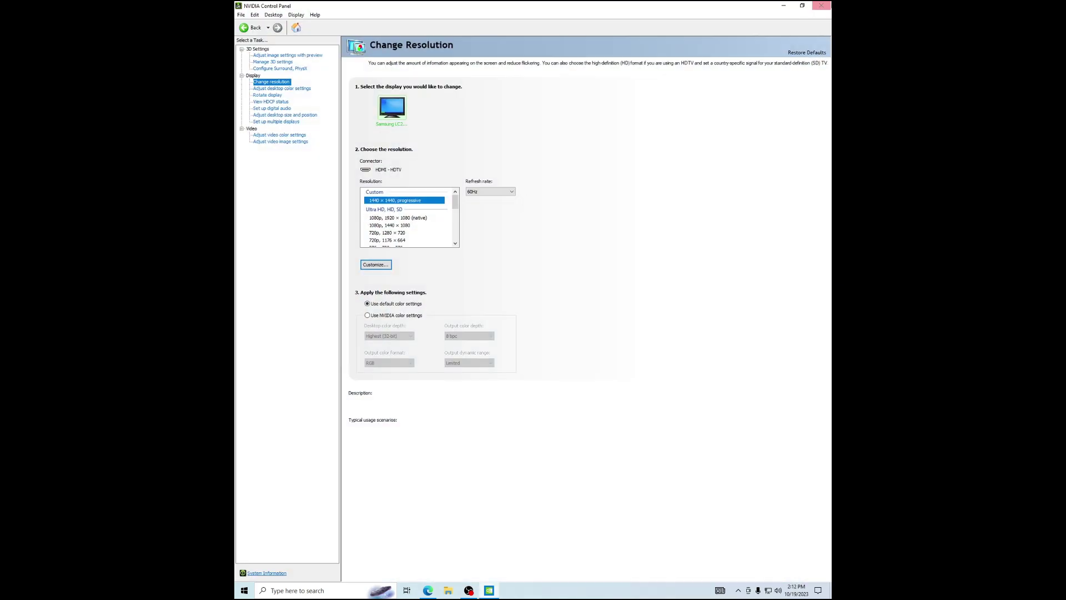
pyautogui.click(784, 6)
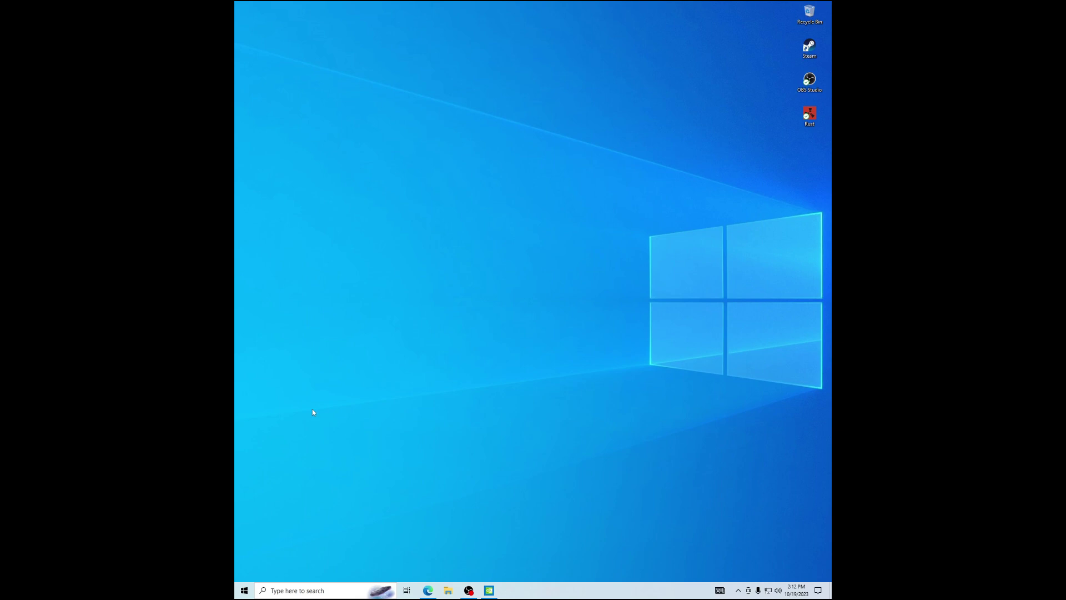
pyautogui.click(468, 589)
pyautogui.click(468, 590)
pyautogui.click(490, 590)
pyautogui.click(282, 115)
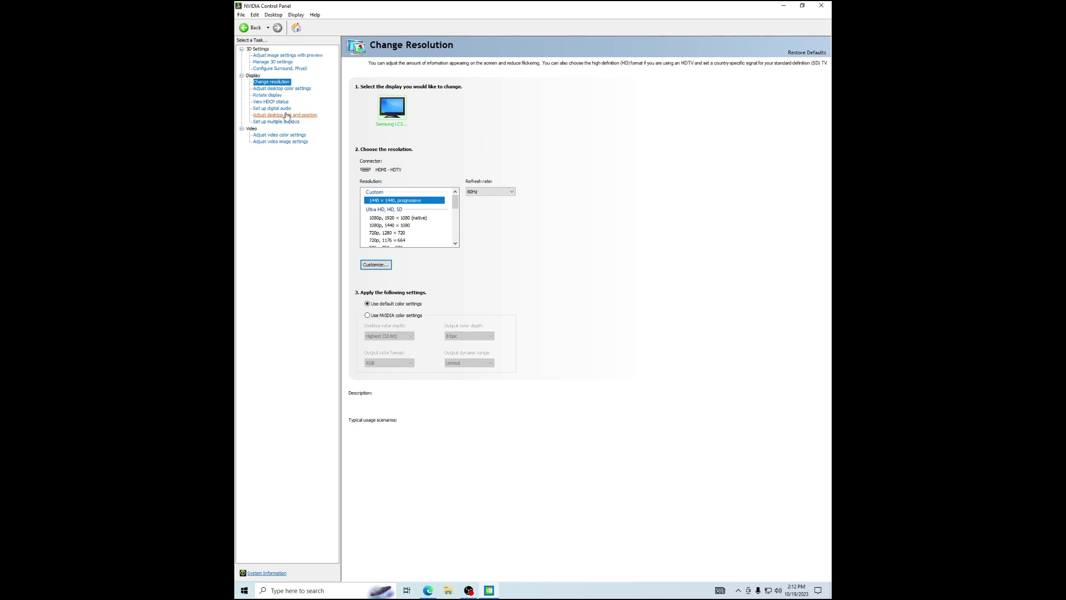
pyautogui.click(282, 108)
pyautogui.click(281, 102)
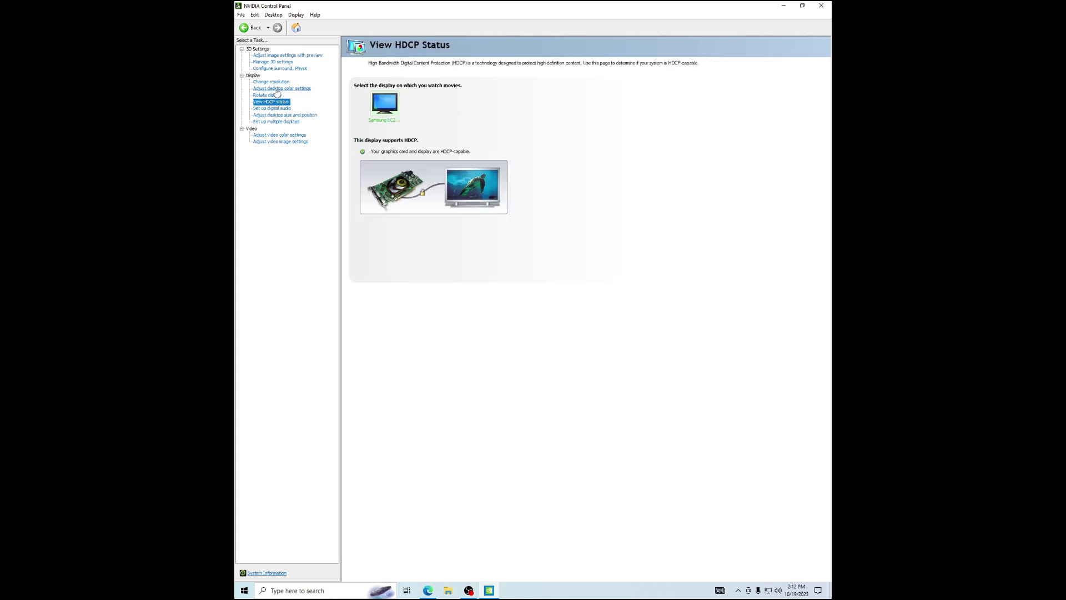
pyautogui.click(275, 83)
pyautogui.click(286, 69)
pyautogui.click(283, 62)
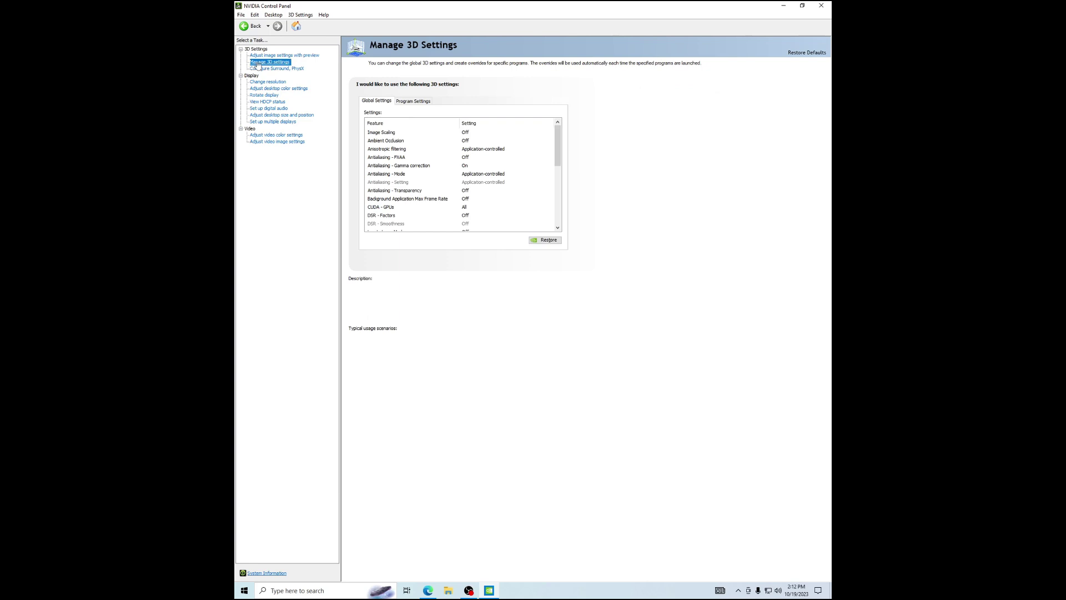
# Step: In Program Settings, compare the RUST (rustclient.exe) and RUST (rust.exe) feature lists
pyautogui.click(406, 101)
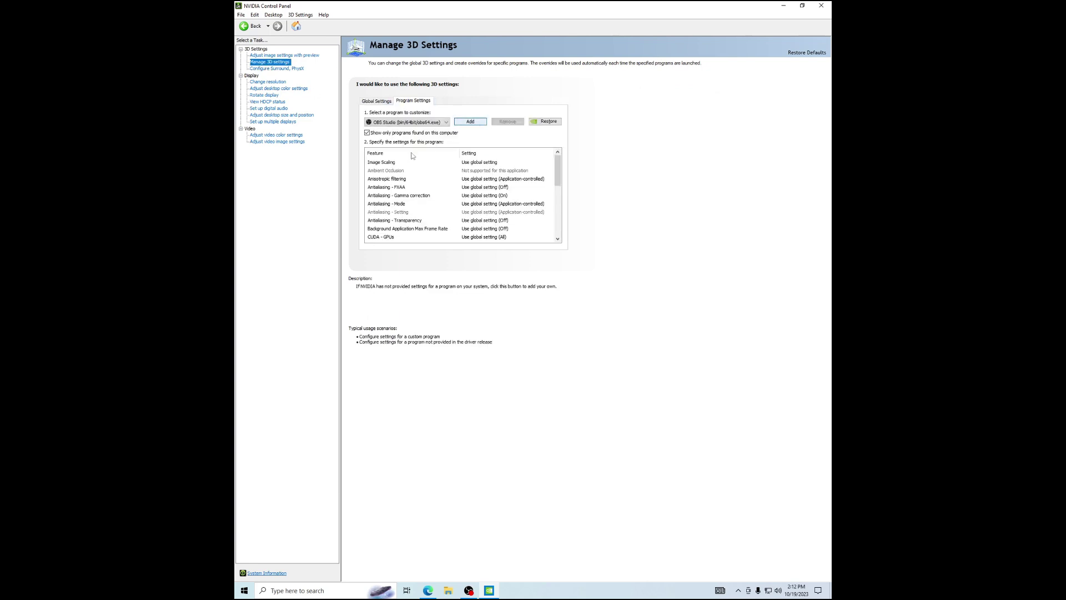
pyautogui.click(404, 122)
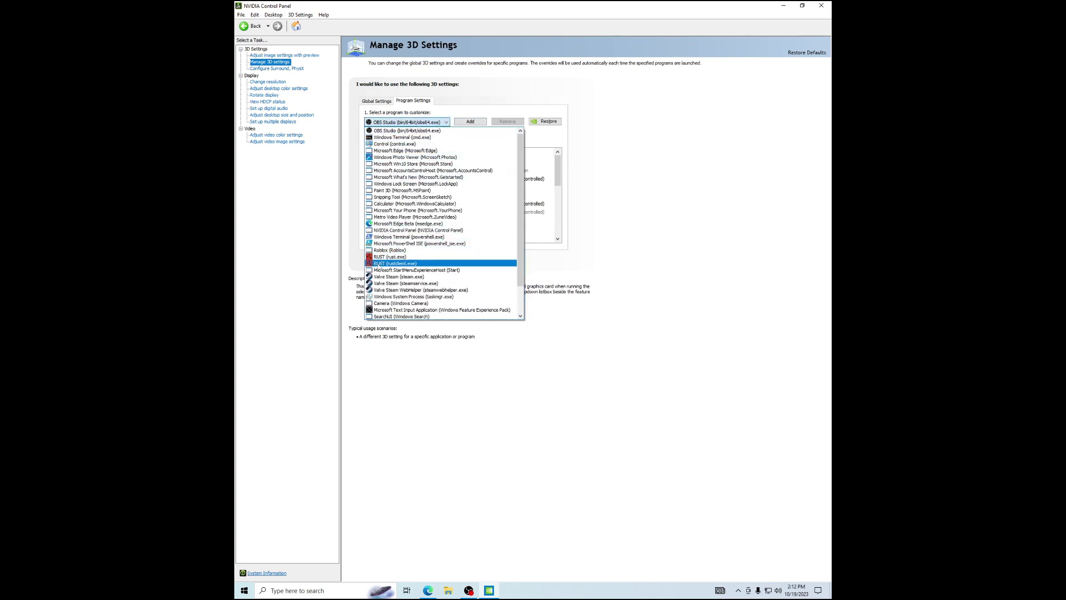
pyautogui.click(382, 263)
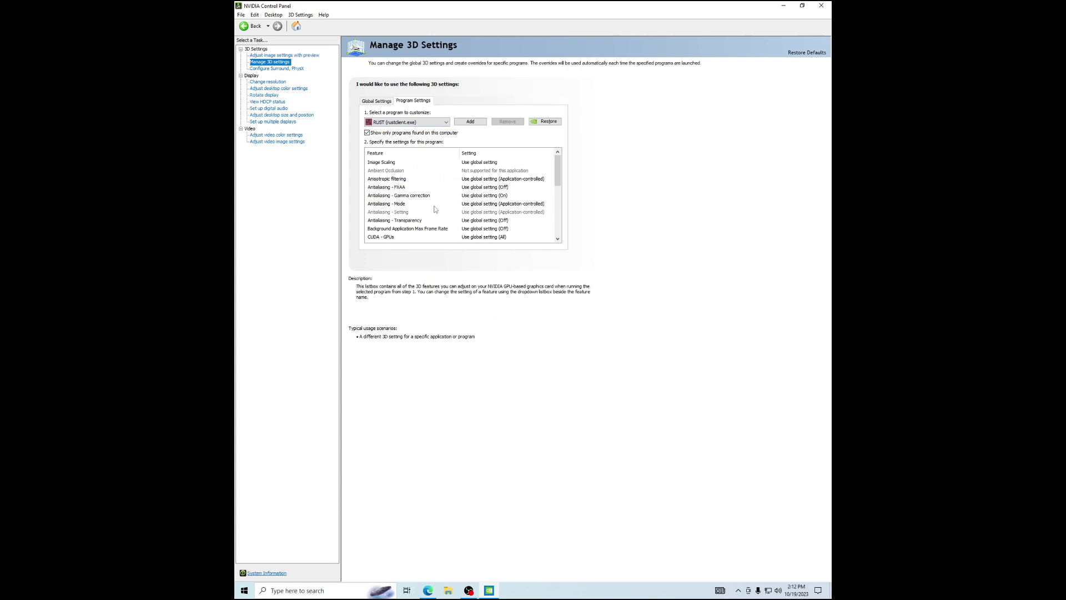
pyautogui.scroll(-4, 471, 193)
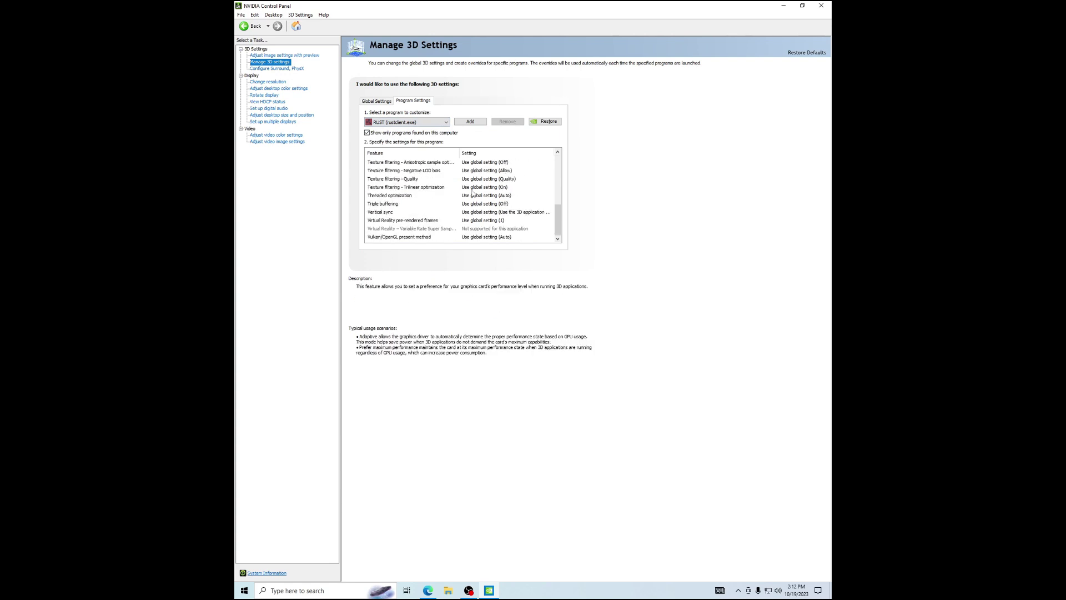
pyautogui.scroll(5, 471, 193)
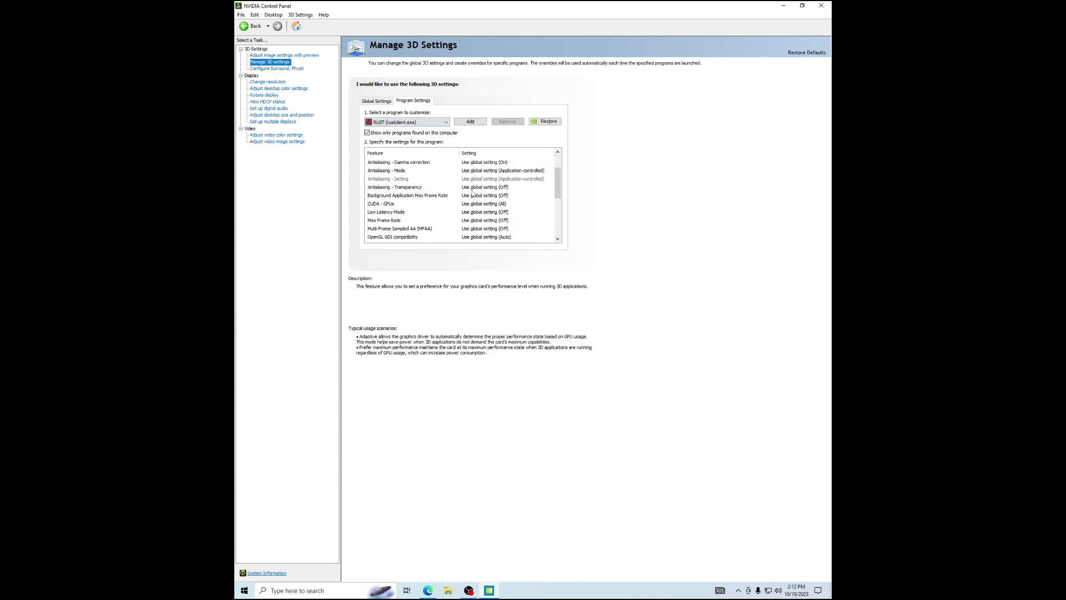
pyautogui.click(425, 123)
pyautogui.click(403, 224)
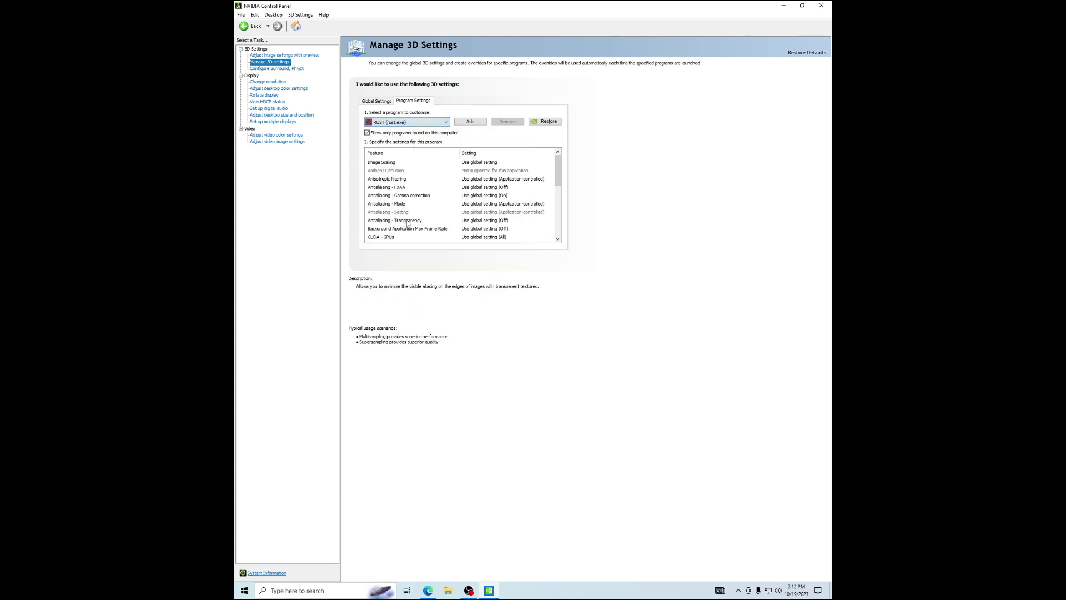
pyautogui.scroll(-2, 435, 209)
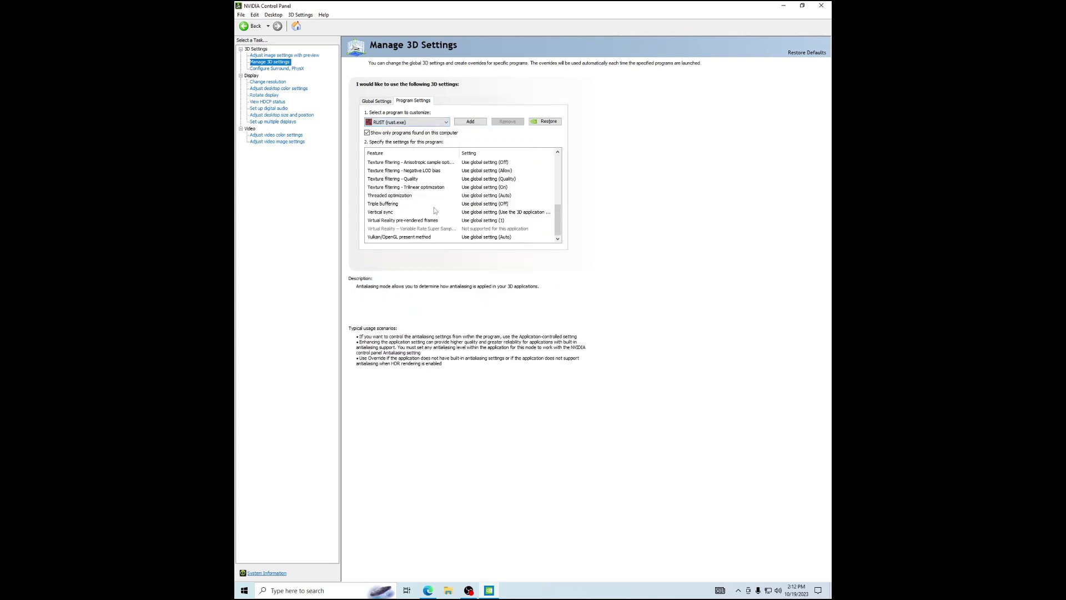
pyautogui.scroll(5, 434, 209)
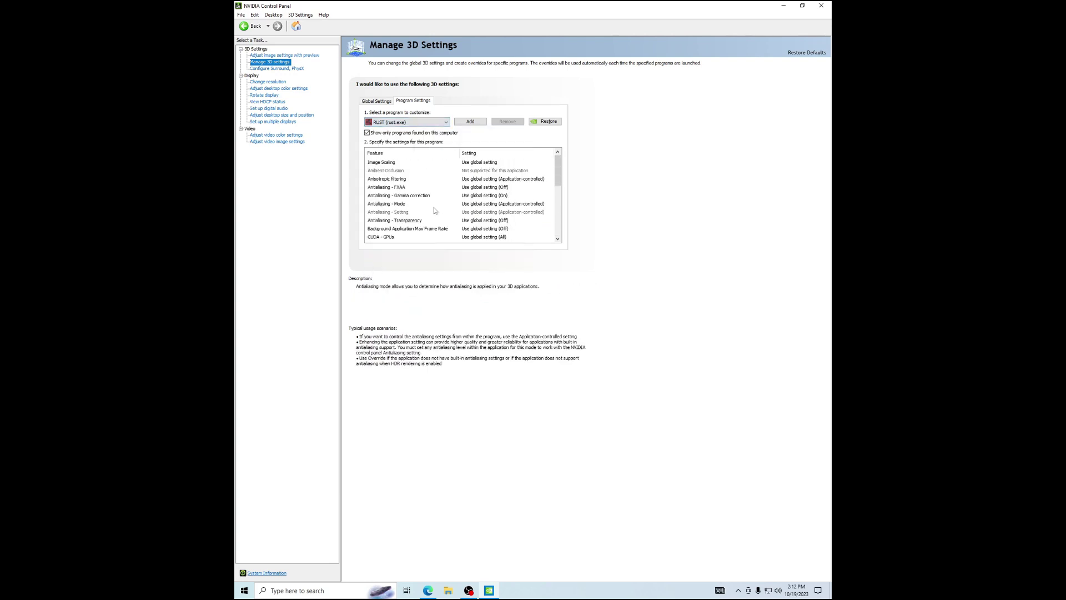
# Step: Select RUST (rustclient.exe) as the program to customize and scroll to Max Frame Rate
pyautogui.click(410, 123)
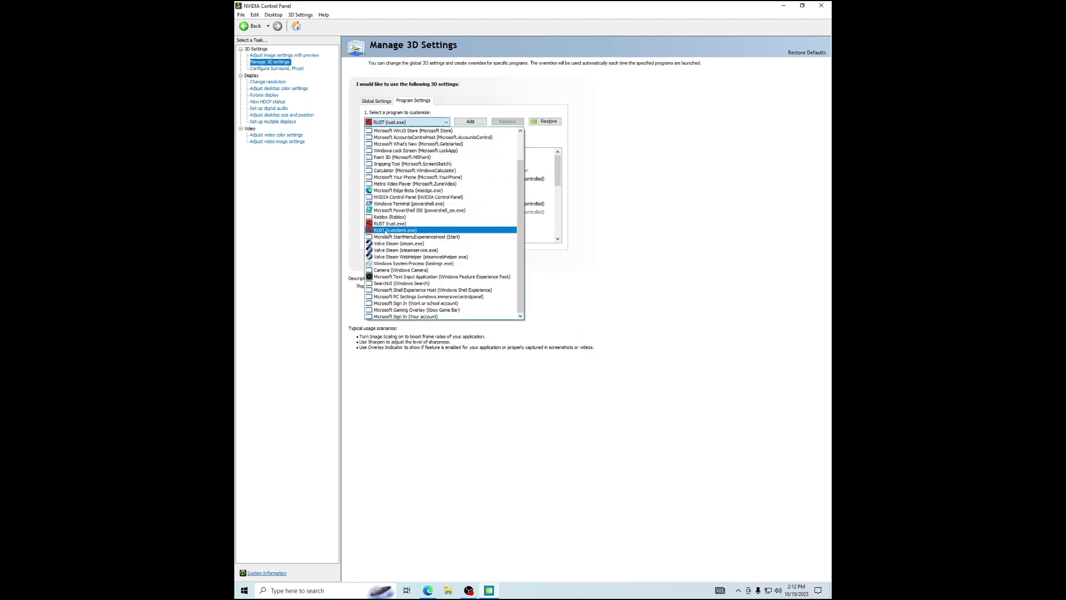
pyautogui.click(386, 231)
pyautogui.scroll(-3, 439, 160)
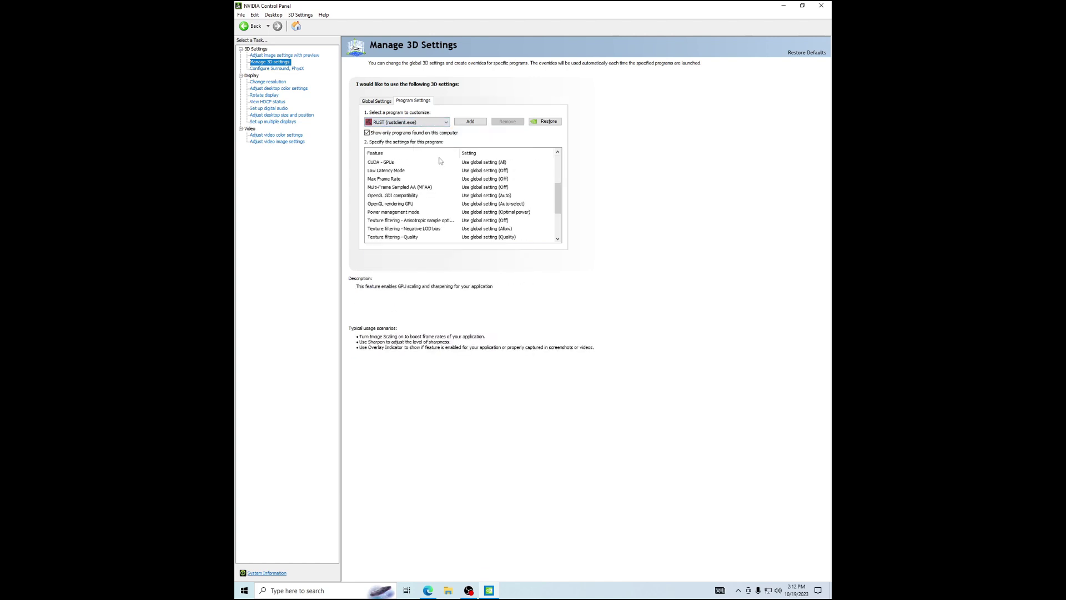
pyautogui.scroll(2, 439, 161)
pyautogui.scroll(1, 439, 161)
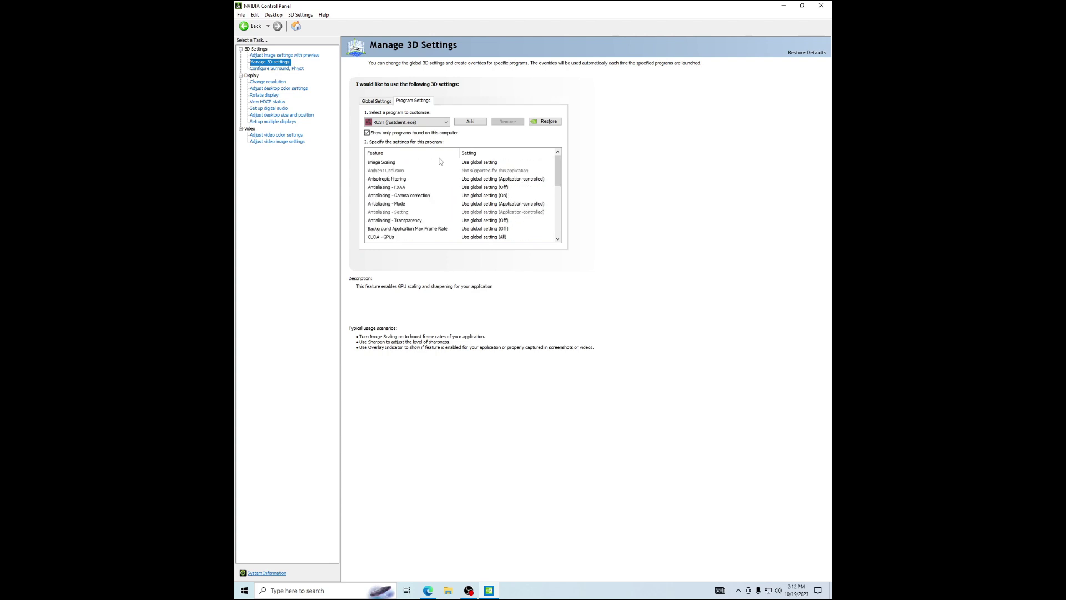
pyautogui.scroll(-2, 439, 160)
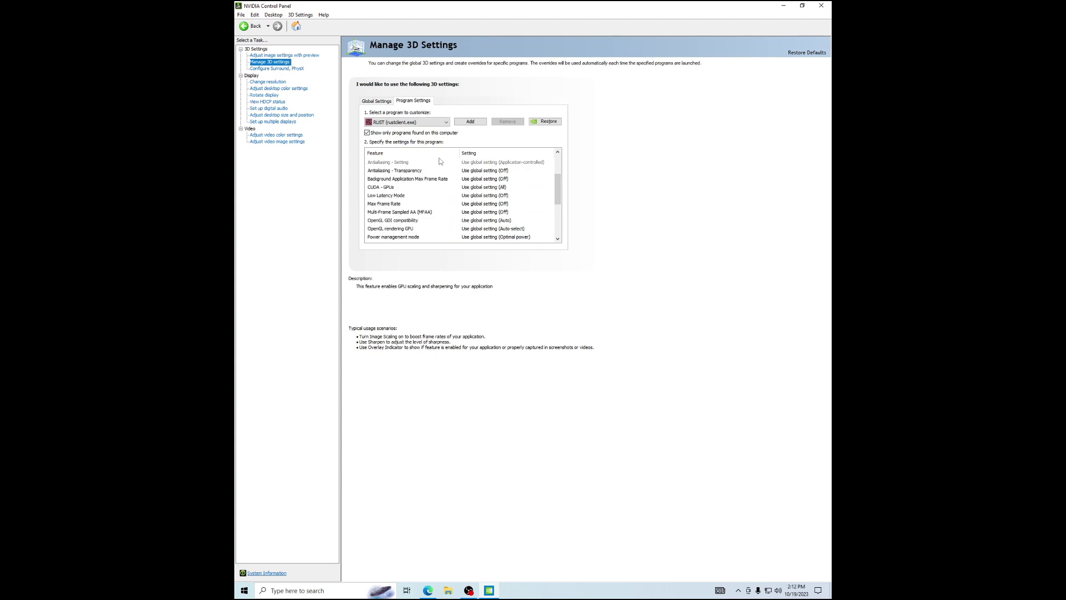
# Step: Turn on Max Frame Rate and set the cap to 144 FPS
pyautogui.click(476, 204)
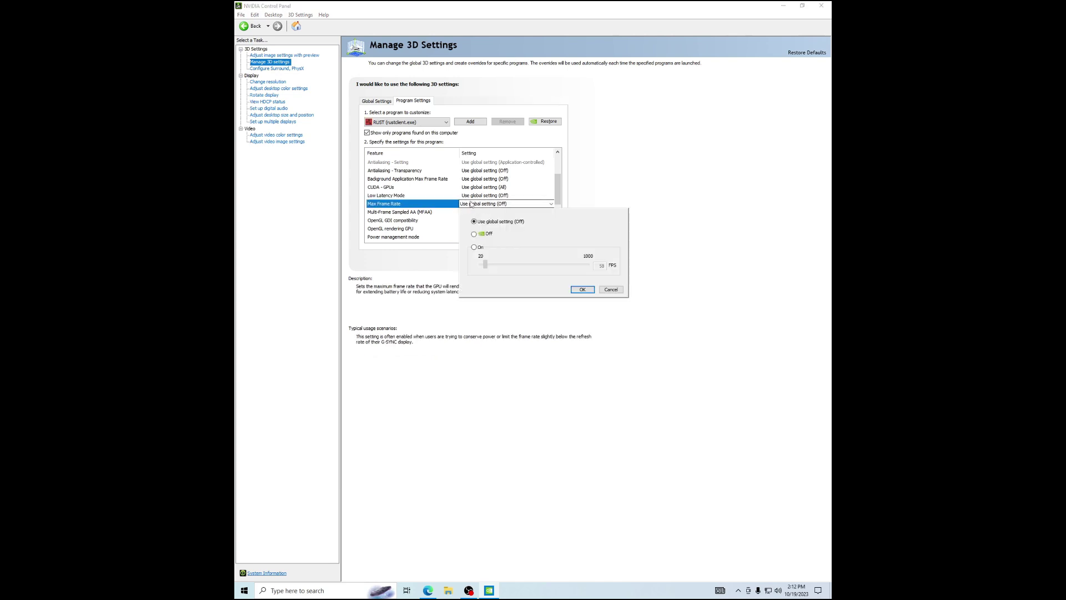
pyautogui.click(474, 248)
pyautogui.moveTo(484, 265); pyautogui.dragTo(497, 266)
pyautogui.hotkey('alt', 'Left')
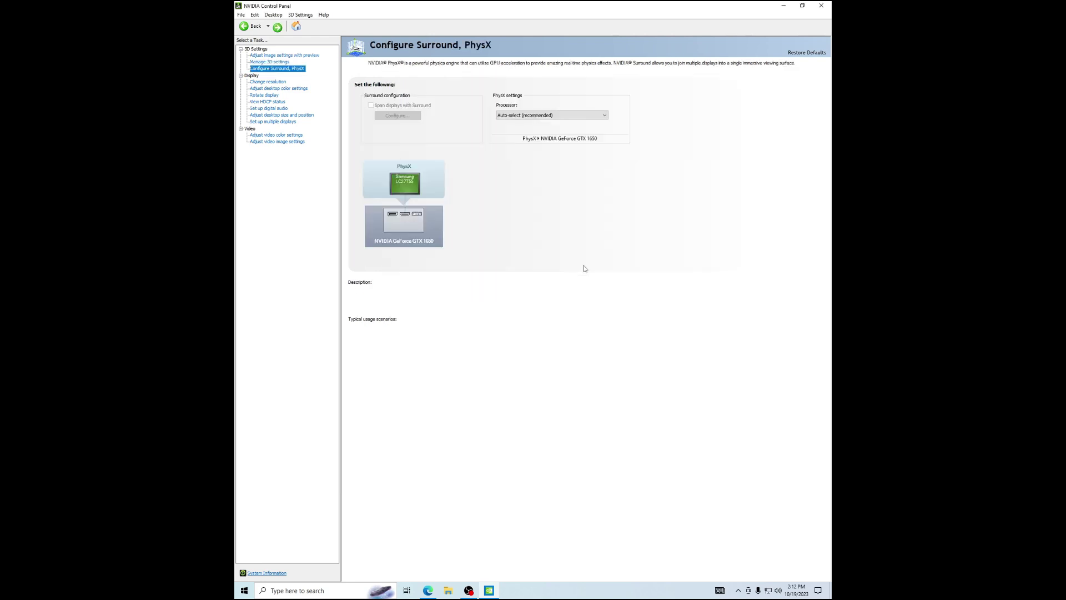
pyautogui.hotkey('alt', 'Right')
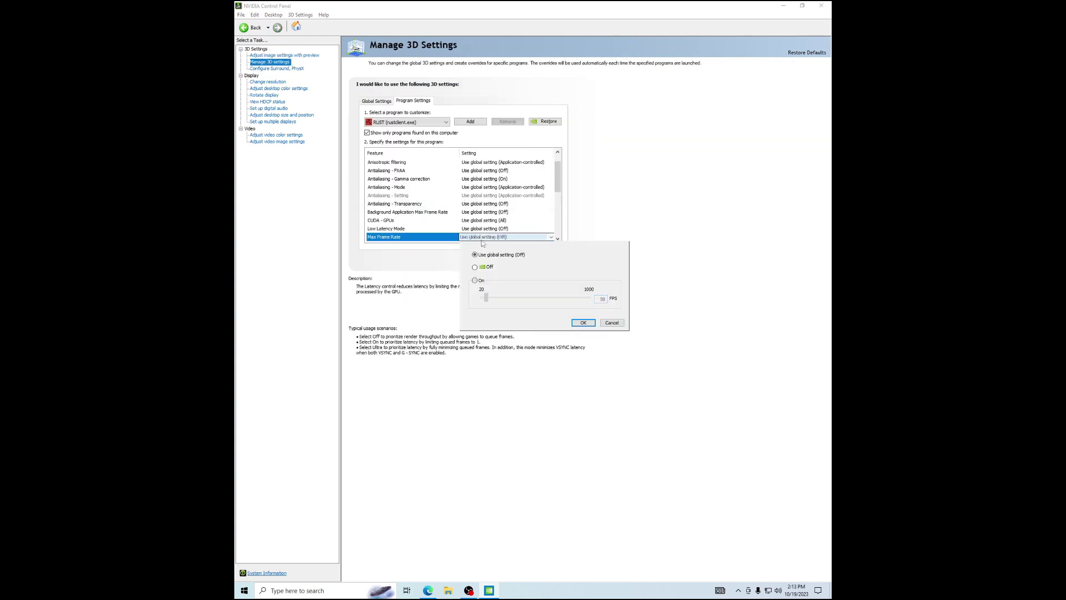
pyautogui.click(489, 236)
pyautogui.click(496, 297)
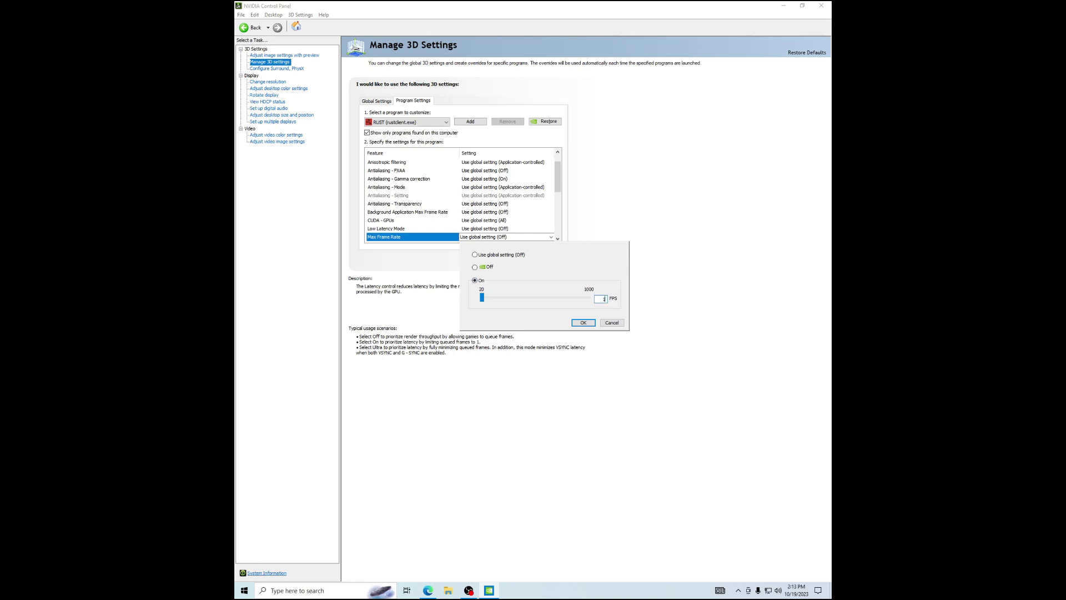
pyautogui.write('144')
pyautogui.click(583, 323)
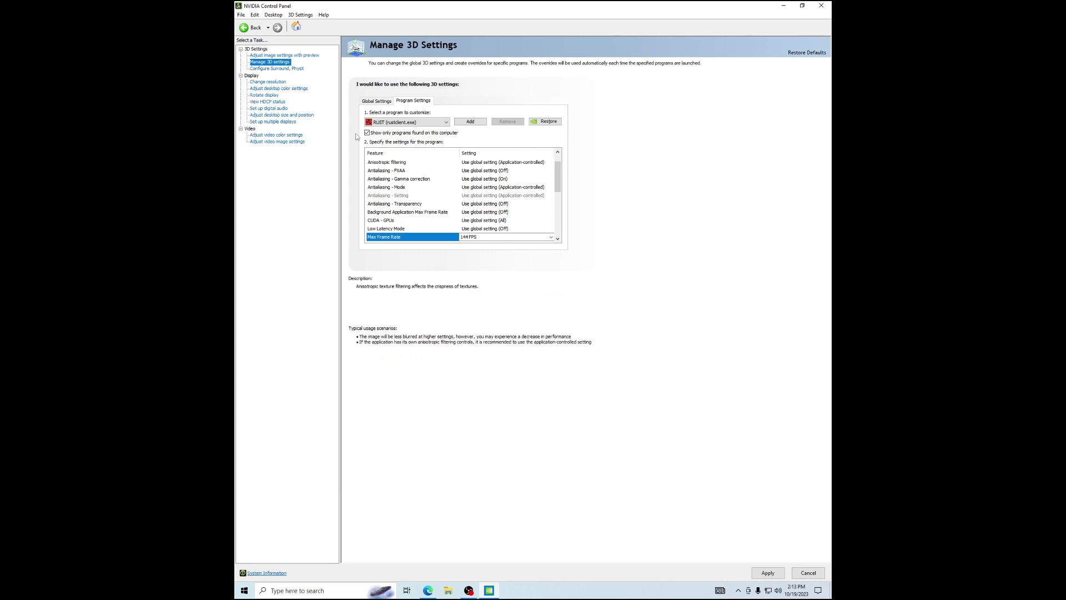
# Step: Reselect RUST (rust.exe), apply the 3D settings, and keep the changes
pyautogui.click(388, 123)
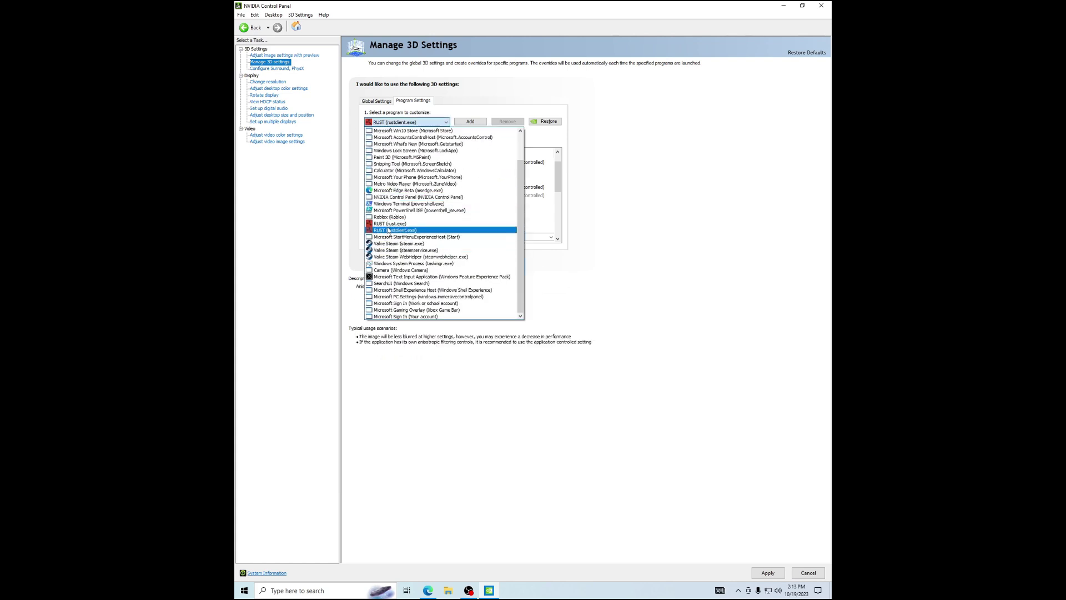
pyautogui.click(389, 223)
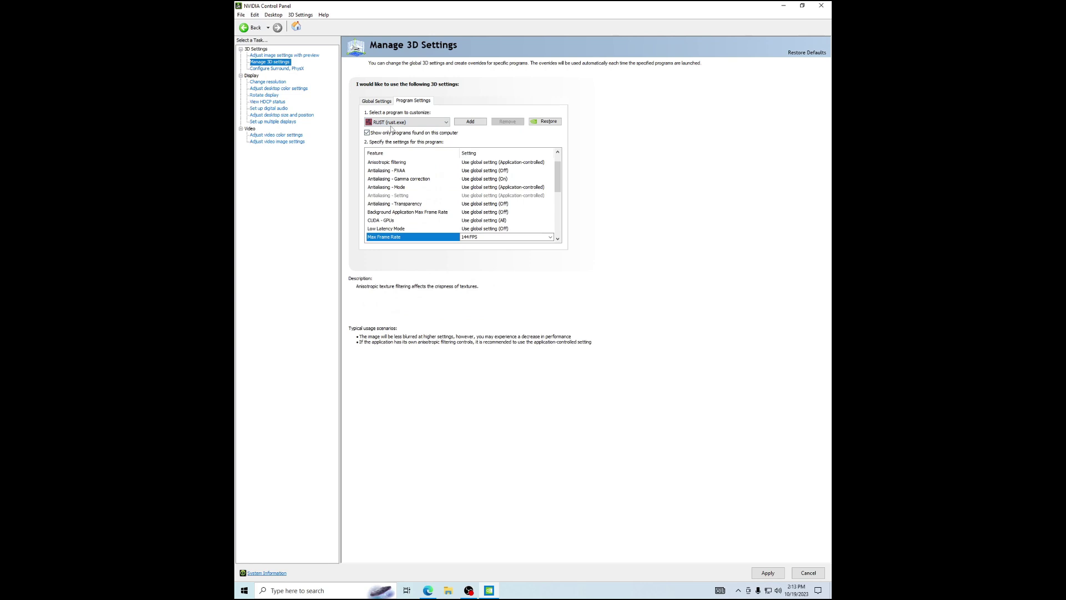
pyautogui.scroll(-1, 444, 200)
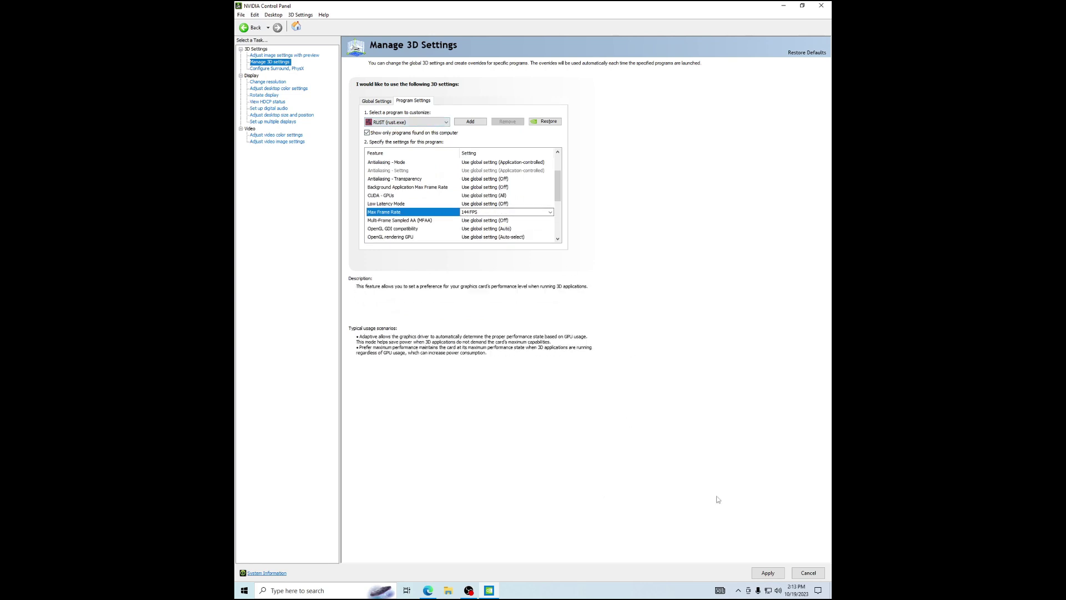
pyautogui.click(766, 572)
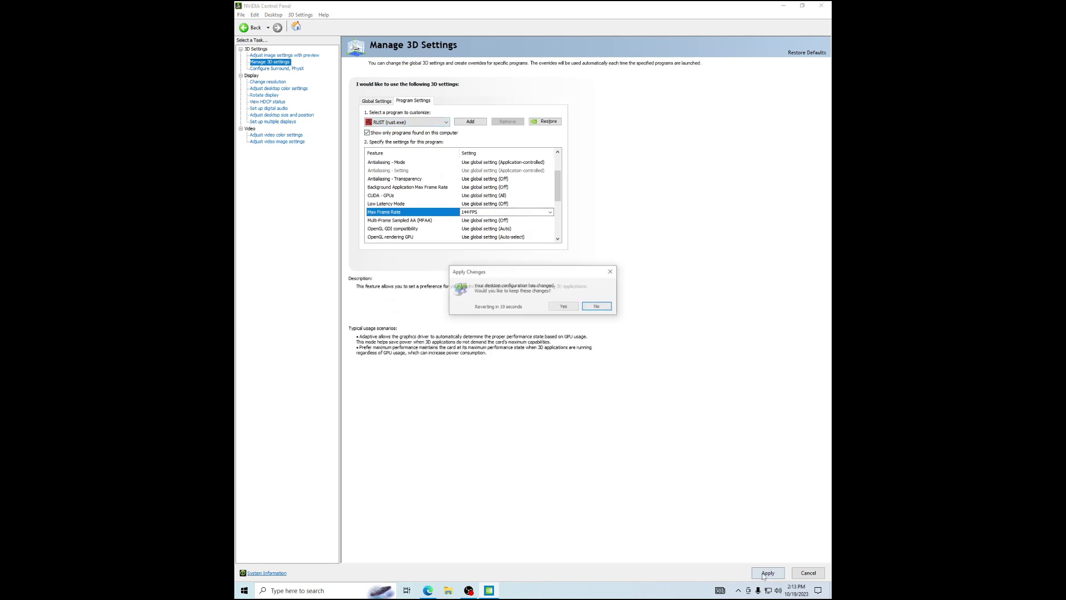
pyautogui.click(563, 307)
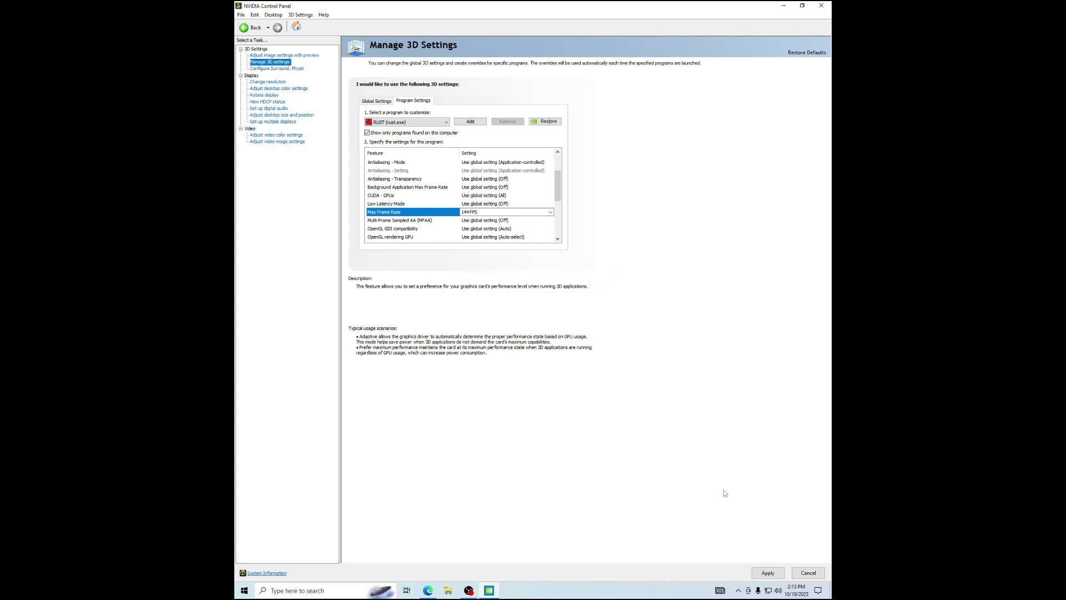
# Step: Close NVIDIA Control Panel, launch Rust from the desktop, and open its graphics options
pyautogui.click(821, 5)
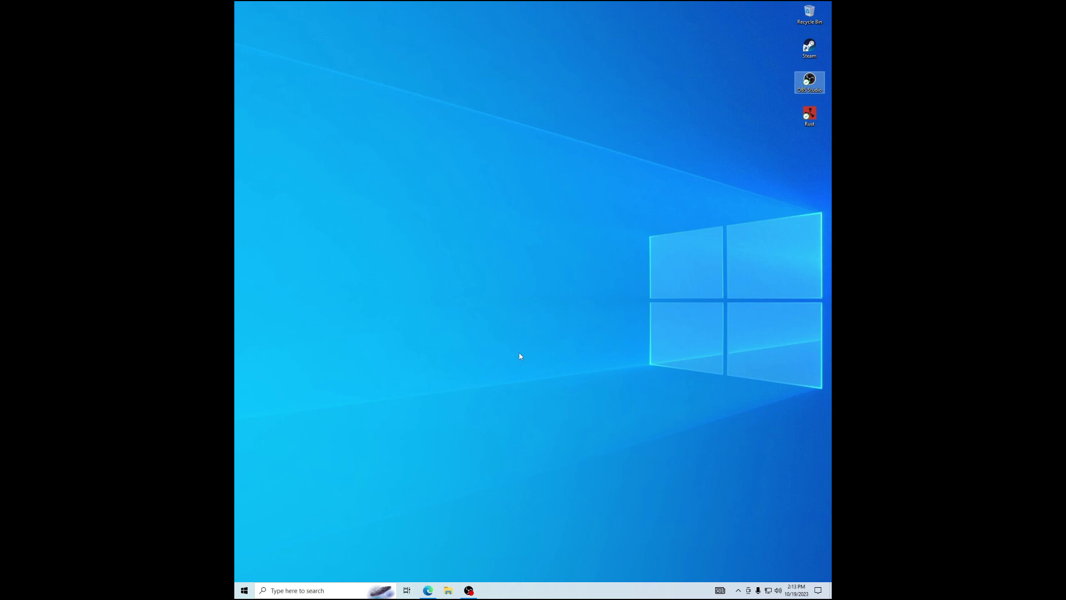
pyautogui.doubleClick(809, 116)
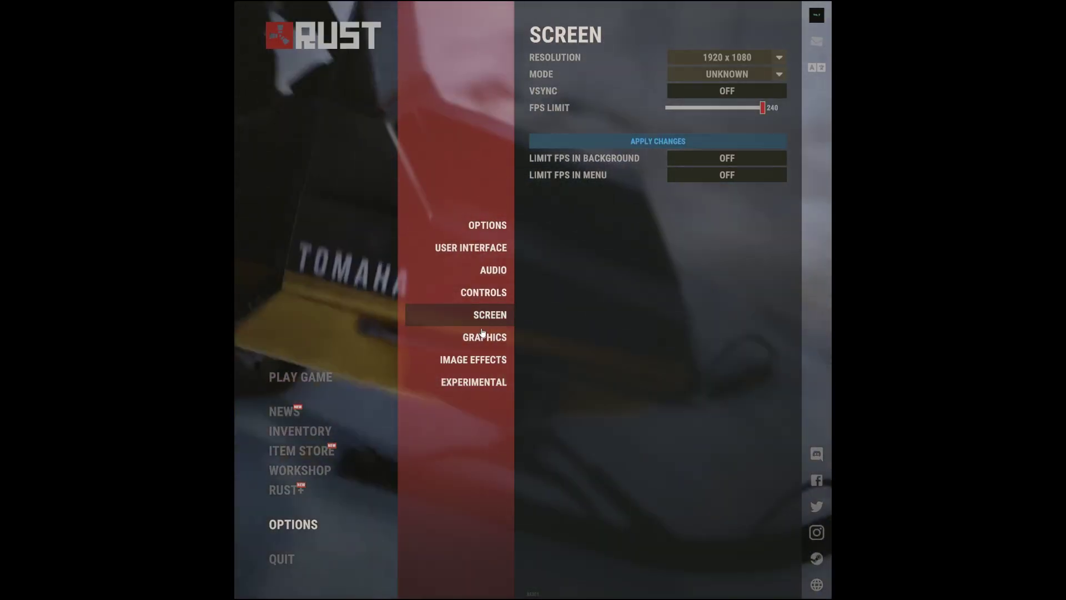
pyautogui.click(485, 337)
# Step: Set Graphics Quality to 1, shadows and water to 0, Shader Level 100, Draw Distance 500, Shadow Distance 50
pyautogui.click(680, 57)
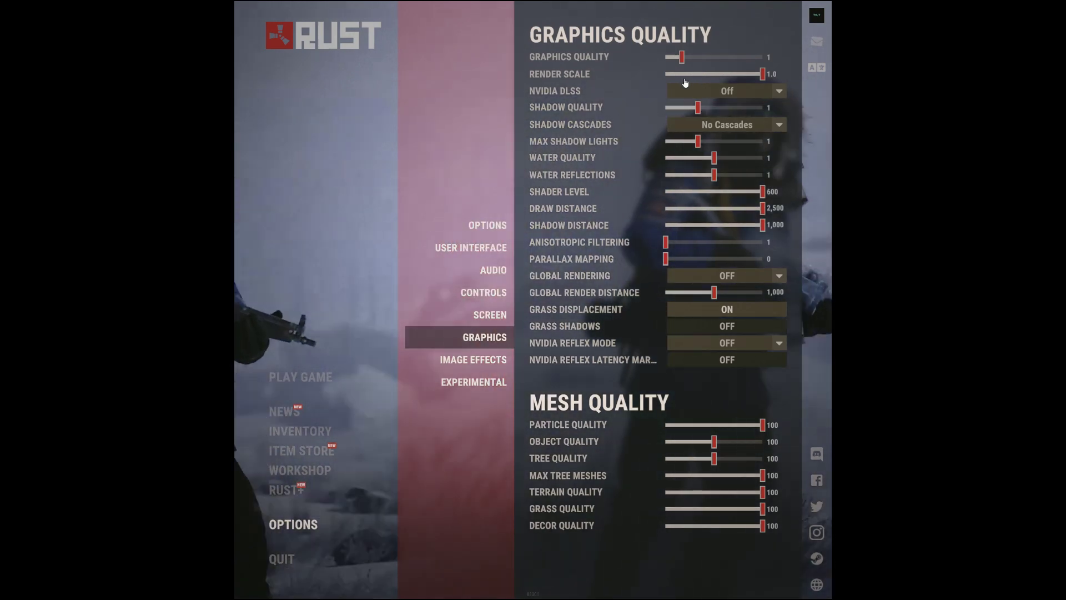
pyautogui.click(694, 107)
pyautogui.click(696, 141)
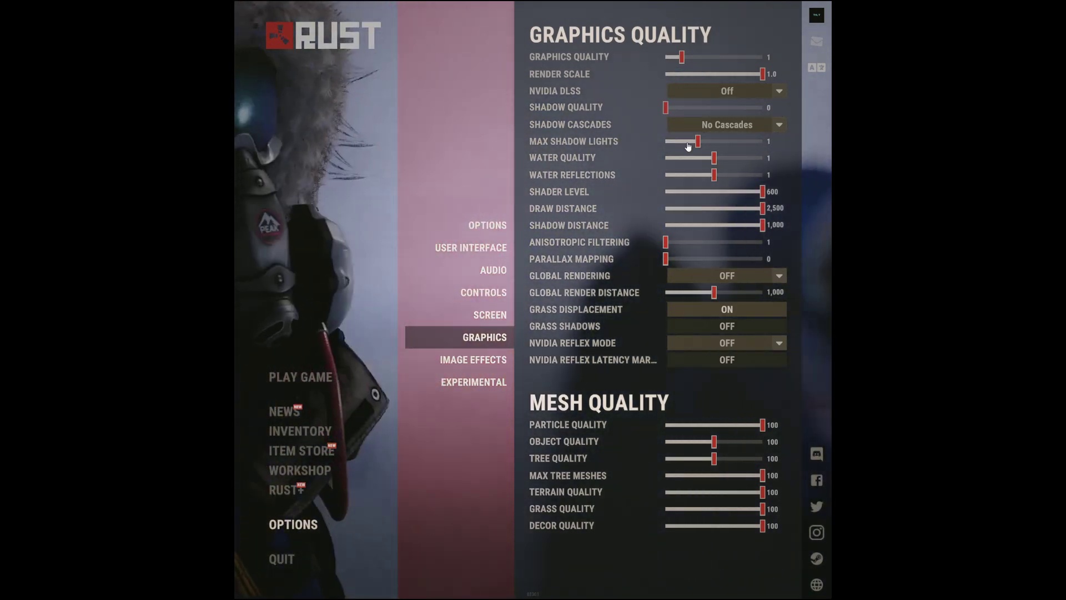
pyautogui.click(700, 158)
pyautogui.click(695, 174)
pyautogui.click(666, 192)
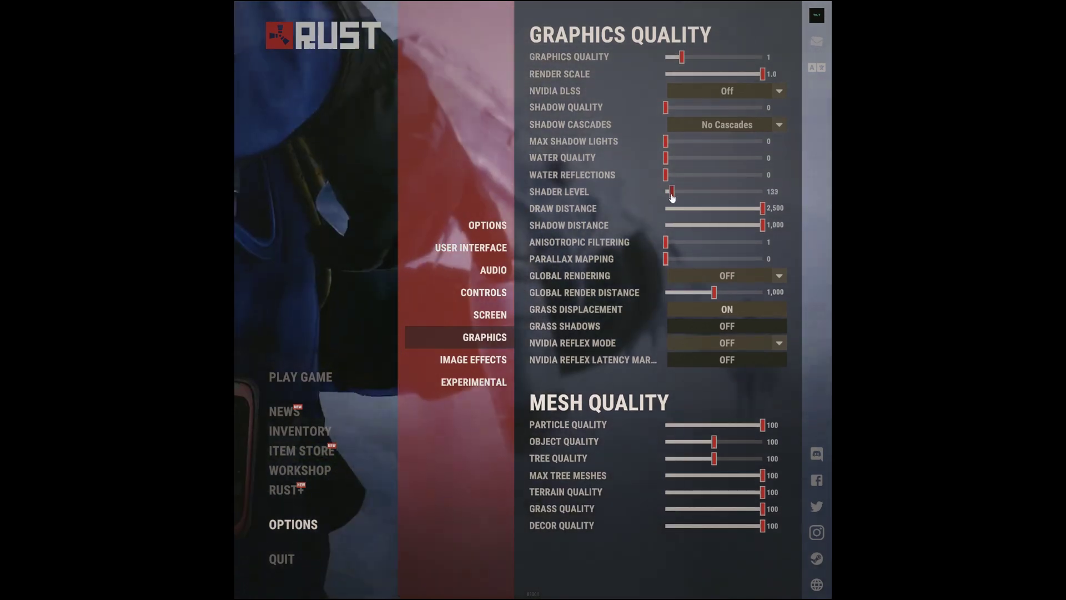
pyautogui.click(666, 209)
pyautogui.click(667, 225)
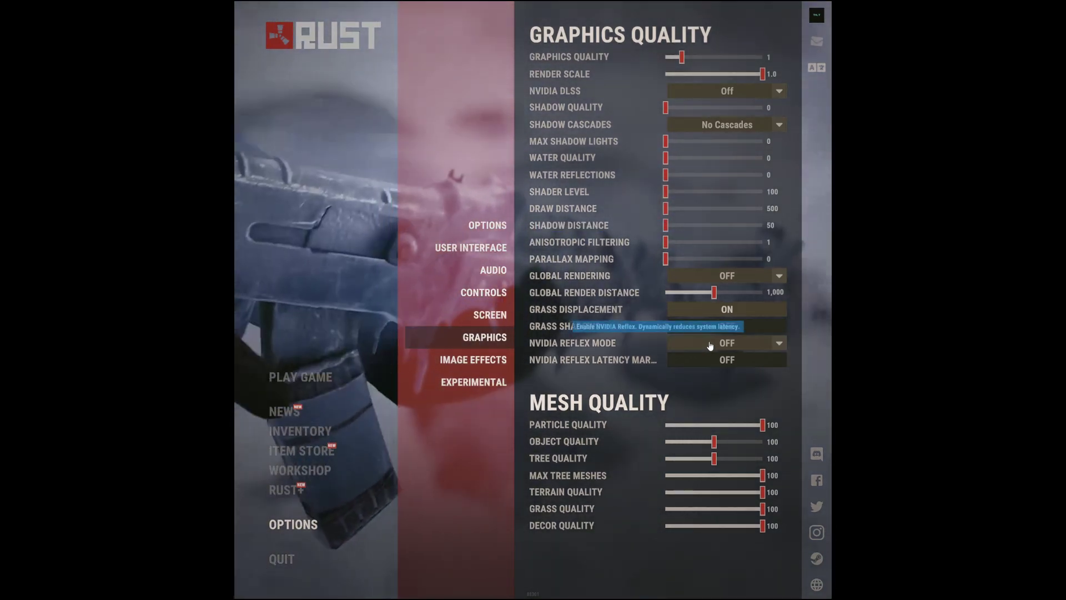
# Step: Set NVIDIA Reflex to ON + BOOST and lower particle, object, tree, terrain, grass and decor quality (15–34)
pyautogui.click(727, 343)
pyautogui.click(727, 316)
pyautogui.click(679, 425)
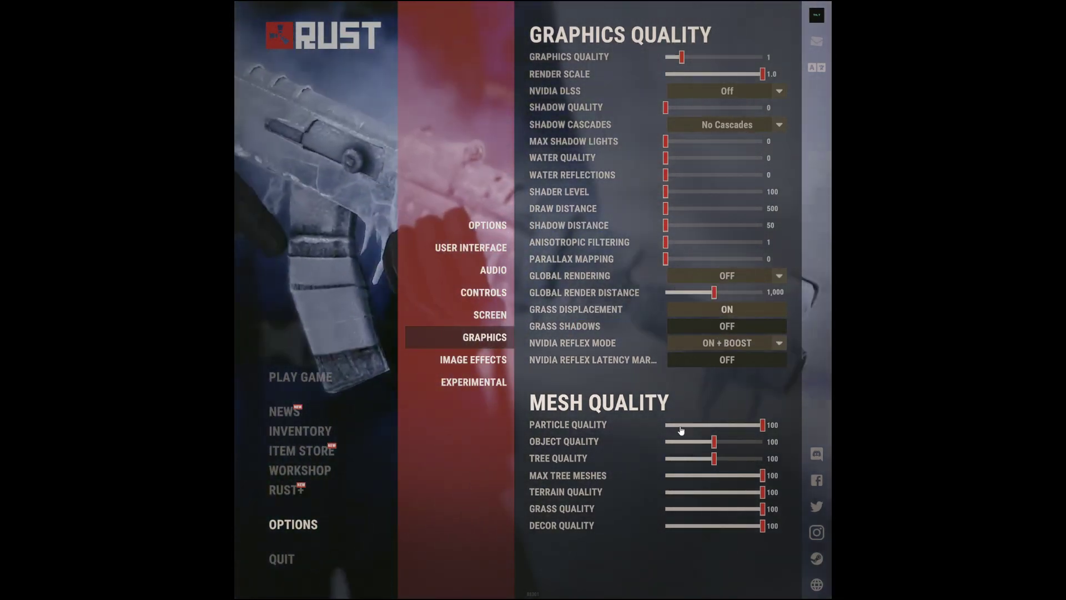
pyautogui.click(681, 442)
pyautogui.click(681, 458)
pyautogui.click(682, 475)
pyautogui.click(681, 492)
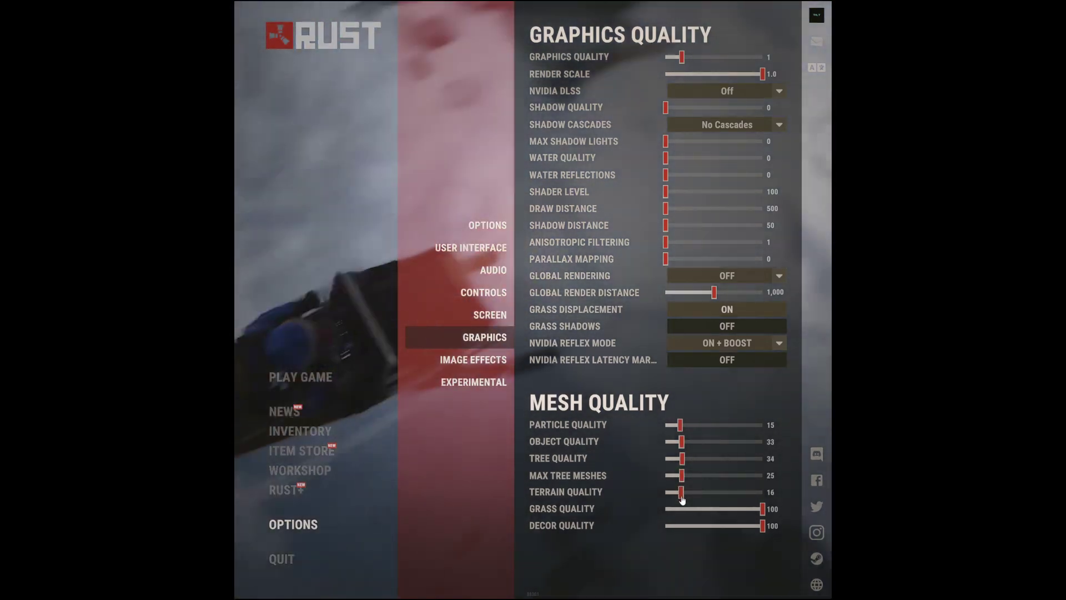
pyautogui.click(682, 509)
pyautogui.click(682, 525)
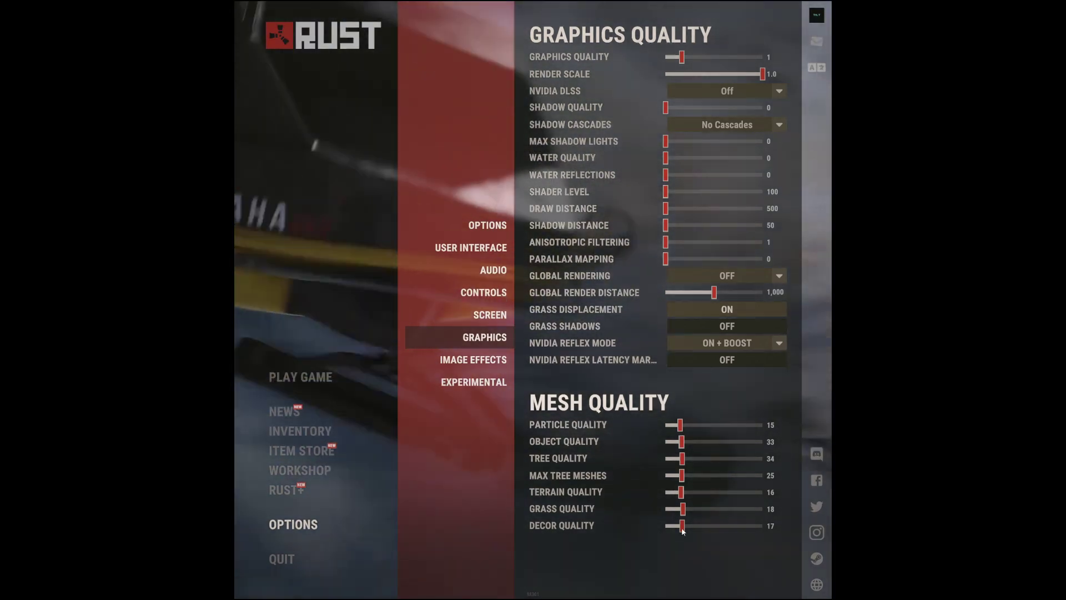
# Step: Bring up the Start menu, then return to the Rust options window
pyautogui.press('super')
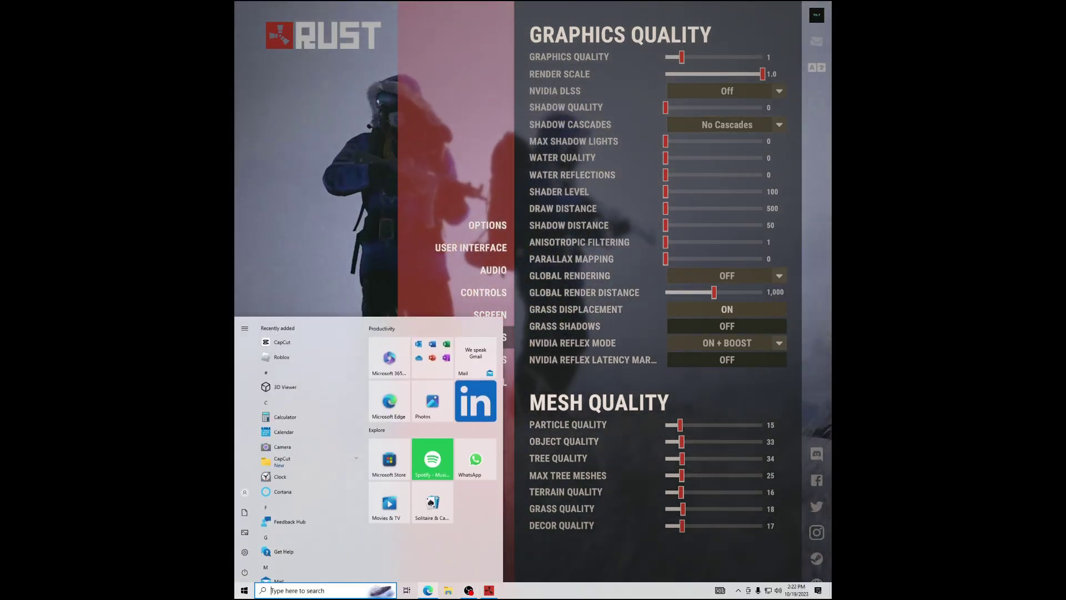
pyautogui.click(428, 590)
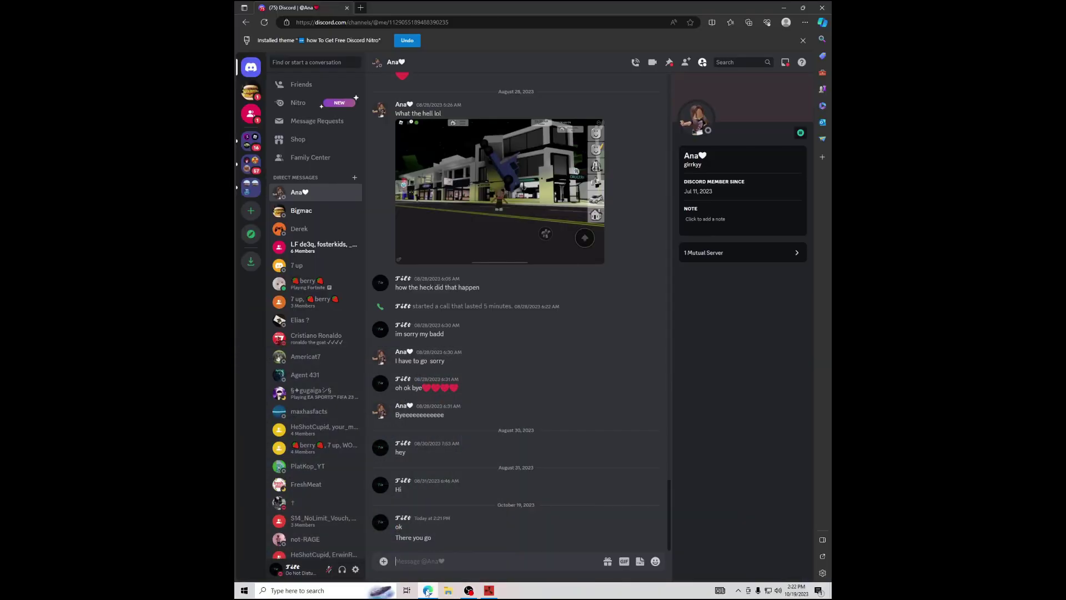
pyautogui.click(489, 590)
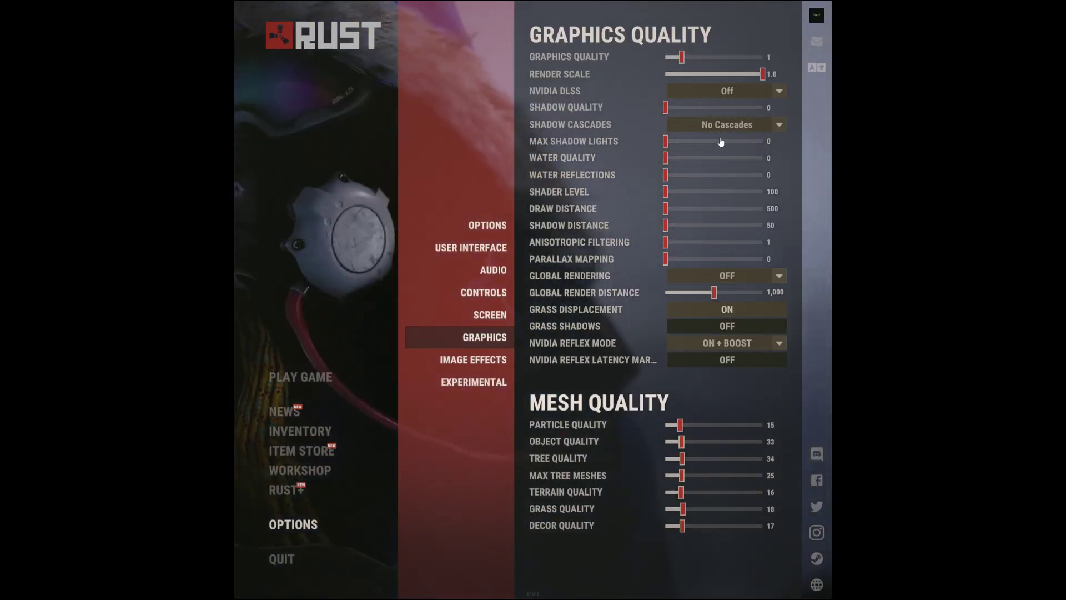